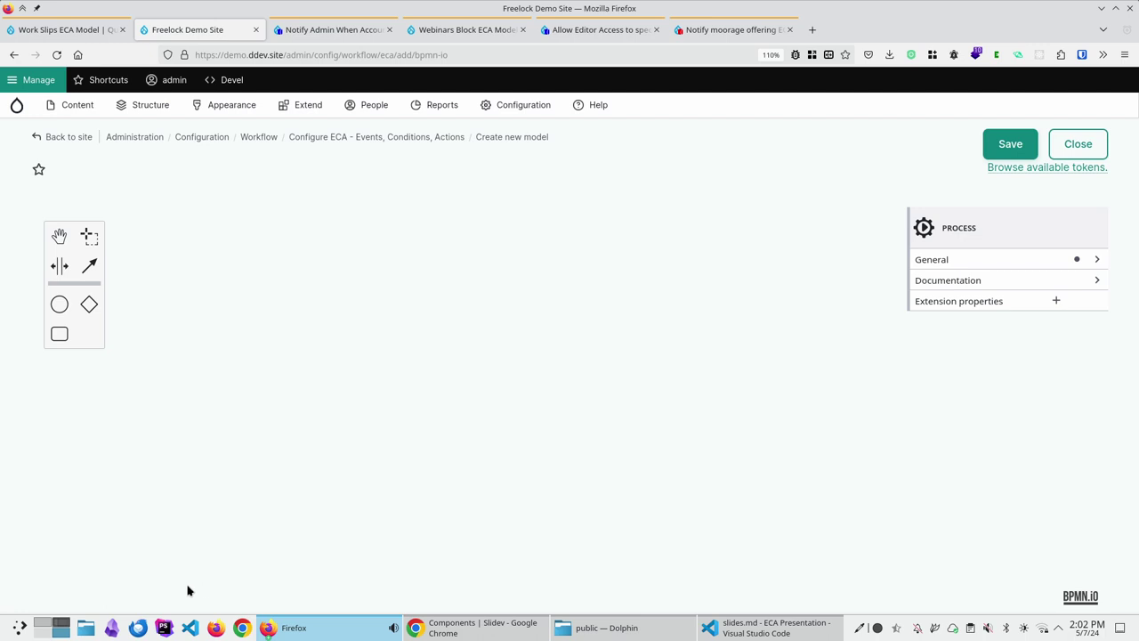
Place a start event on the canvas, browse its template list without applying one, and deselect it
{"action": "left_click", "coordinate": [57, 305]}
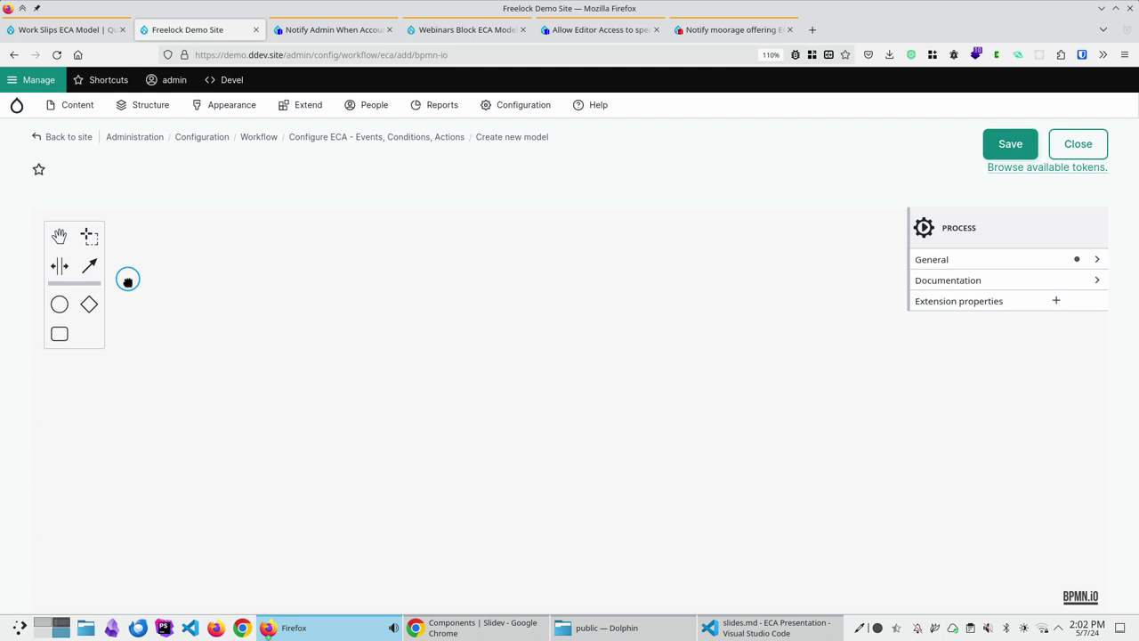
{"action": "left_click", "coordinate": [205, 279]}
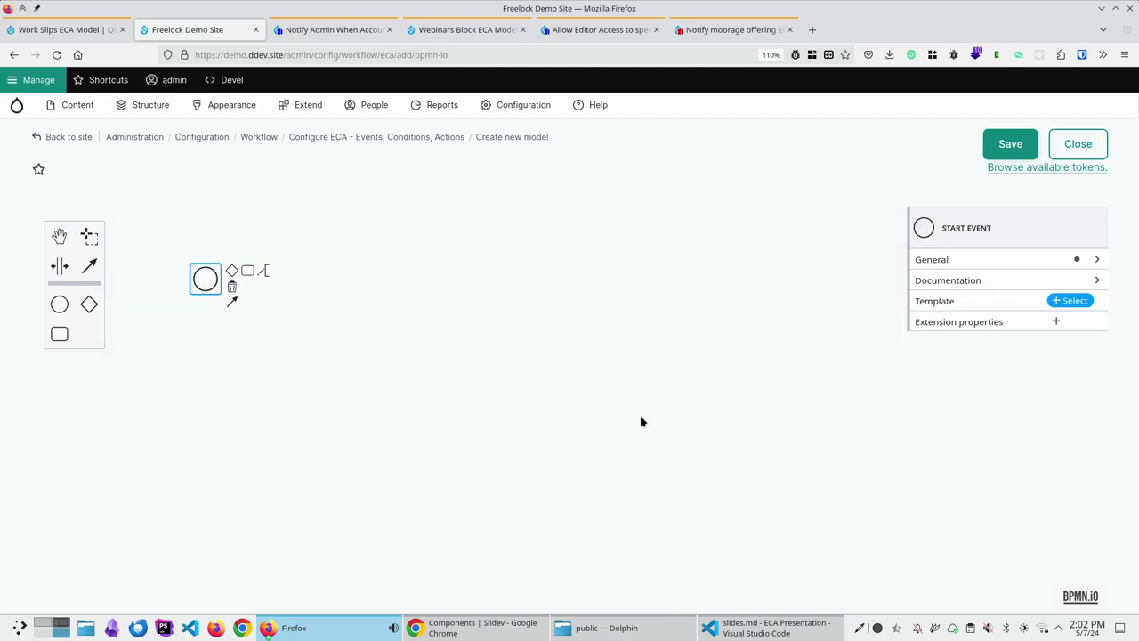
{"action": "left_click", "coordinate": [1071, 301]}
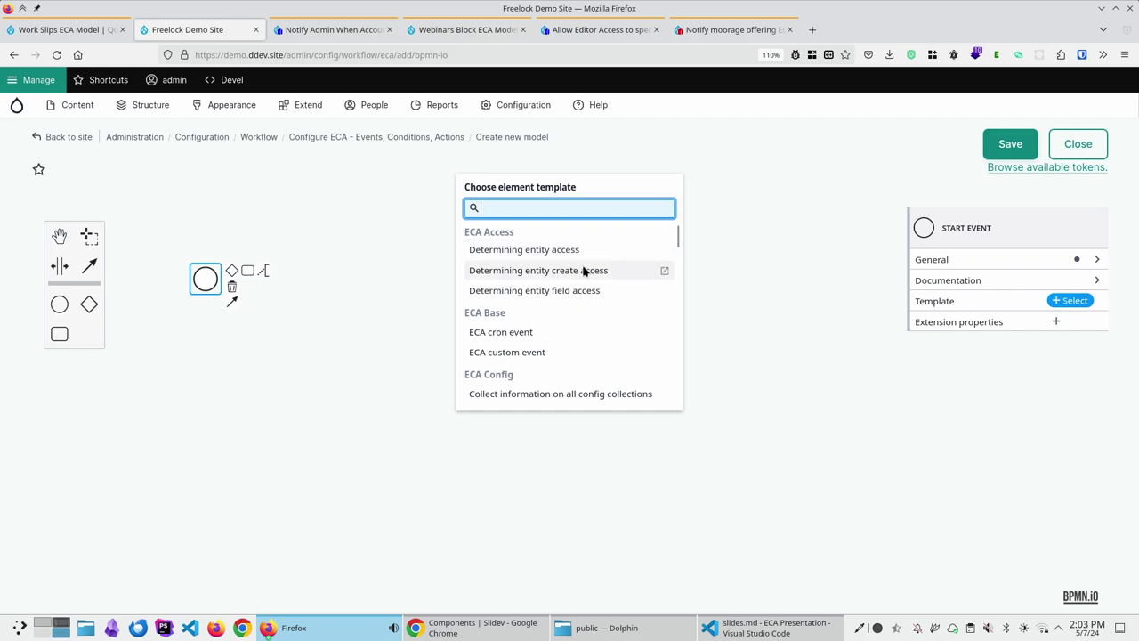
{"action": "scroll", "coordinate": [593, 267], "scroll_direction": "down", "scroll_amount": 5}
{"action": "scroll", "coordinate": [594, 267], "scroll_direction": "down", "scroll_amount": 4}
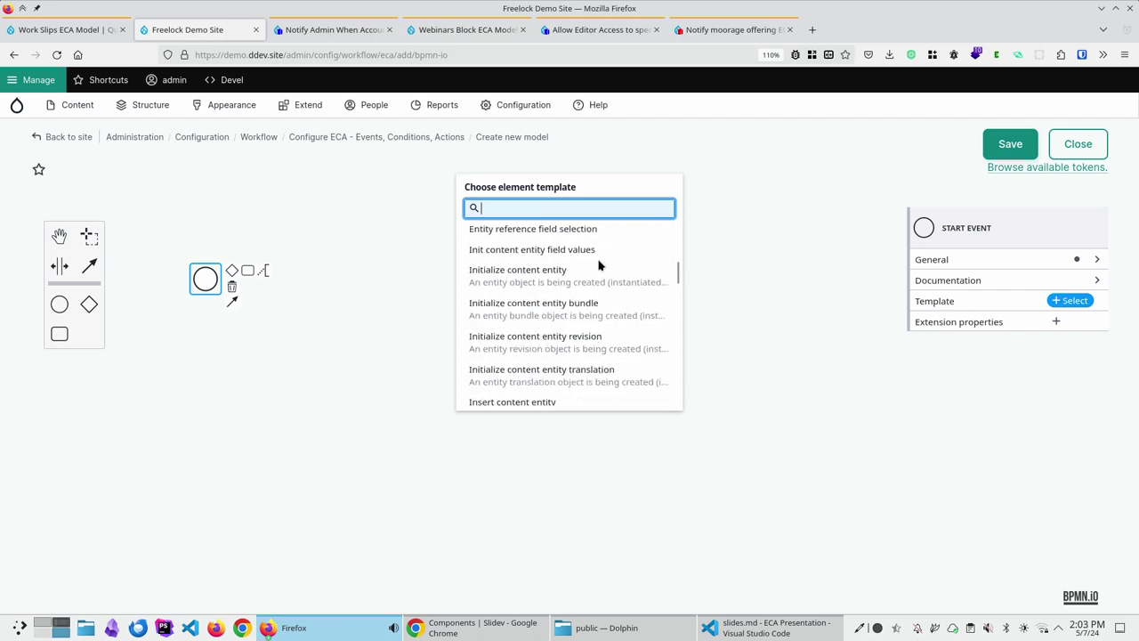
{"action": "scroll", "coordinate": [591, 294], "scroll_direction": "down", "scroll_amount": 6}
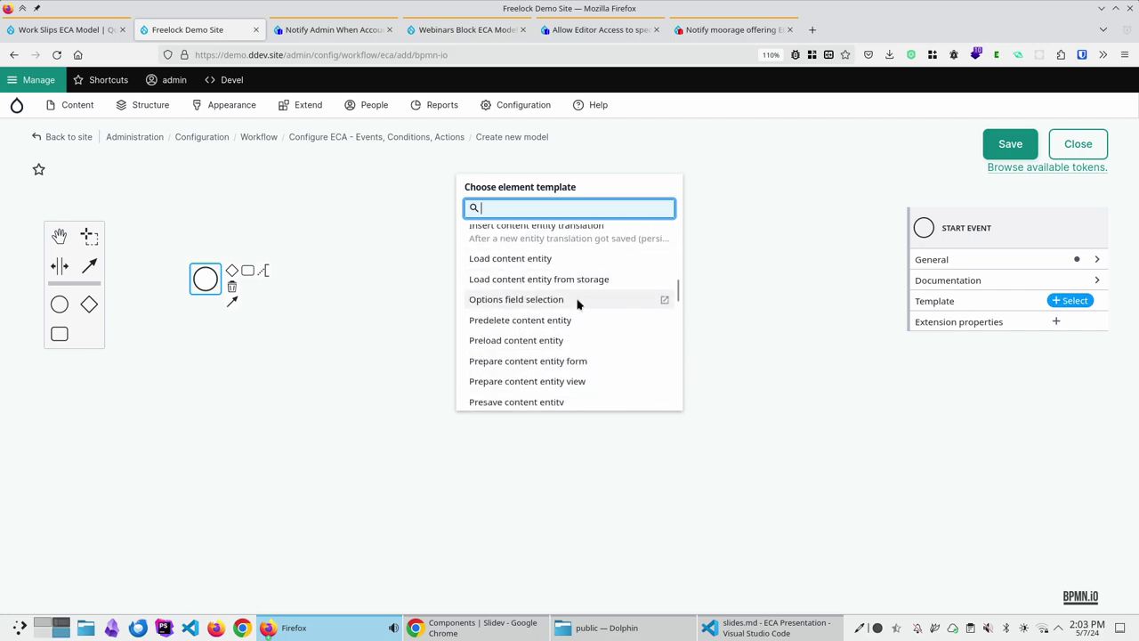
{"action": "scroll", "coordinate": [584, 307], "scroll_direction": "down", "scroll_amount": 5}
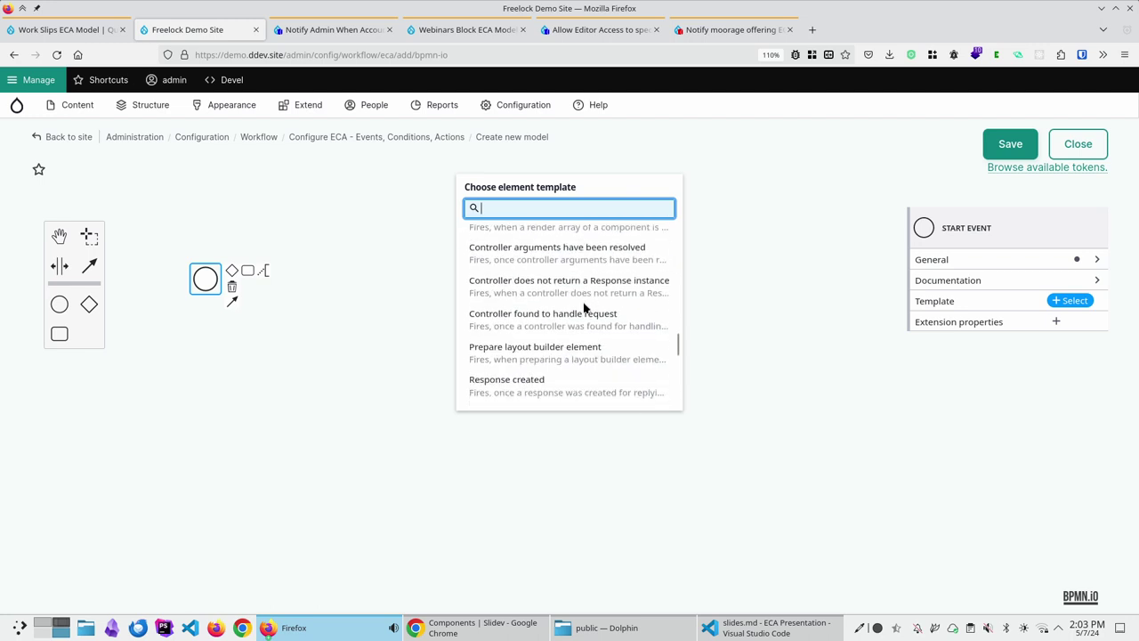
{"action": "scroll", "coordinate": [584, 312], "scroll_direction": "down", "scroll_amount": 4}
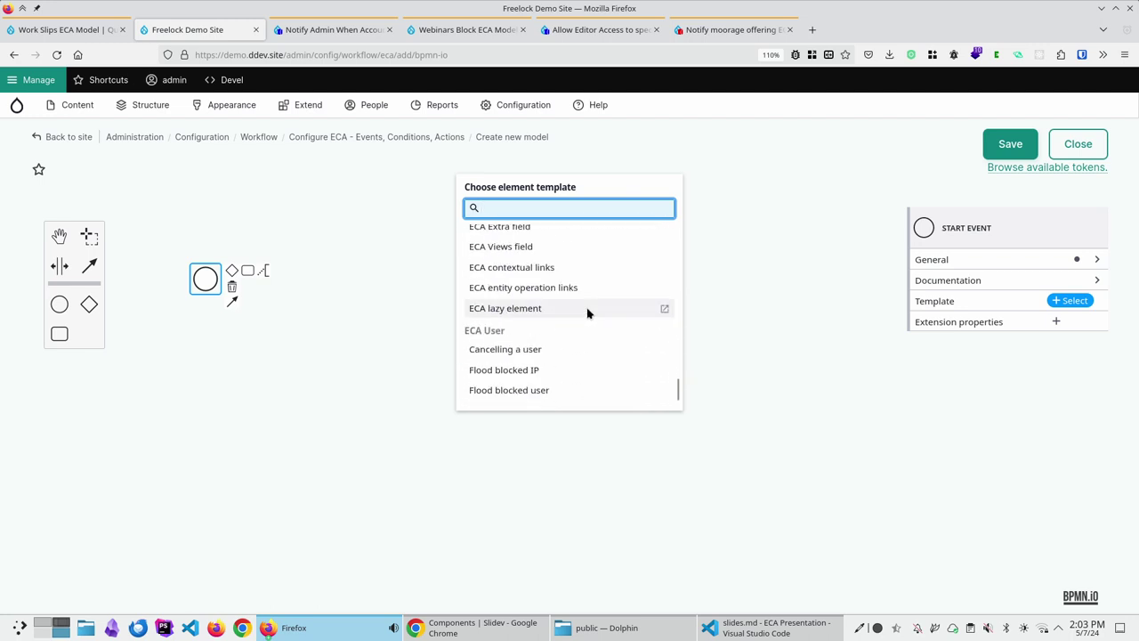
{"action": "scroll", "coordinate": [585, 313], "scroll_direction": "up", "scroll_amount": 2}
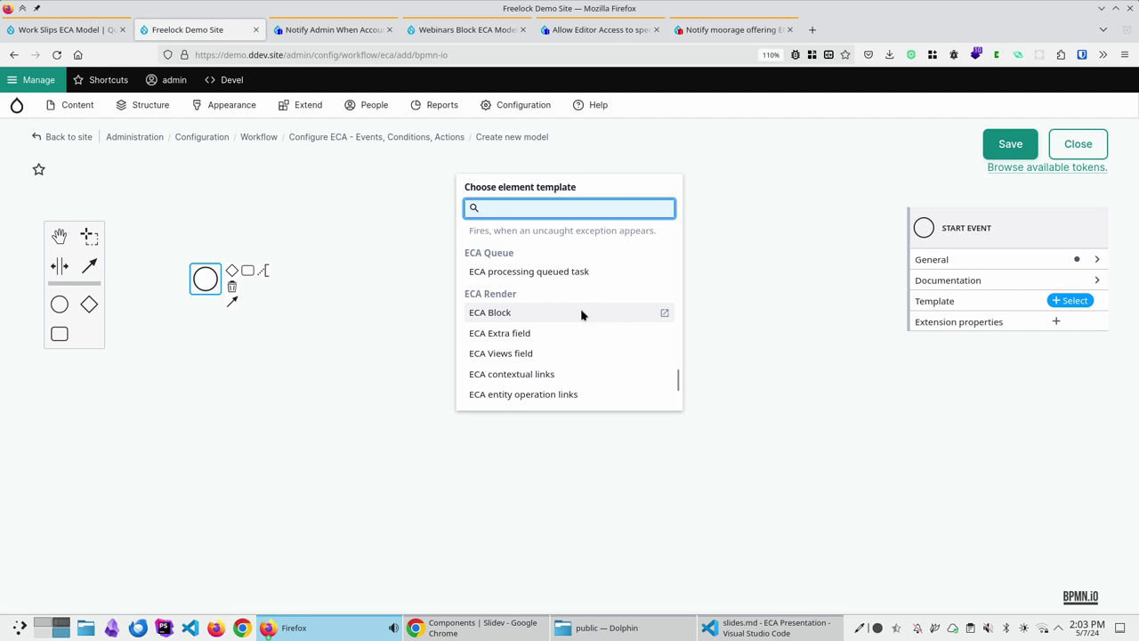
{"action": "scroll", "coordinate": [584, 316], "scroll_direction": "up", "scroll_amount": 4}
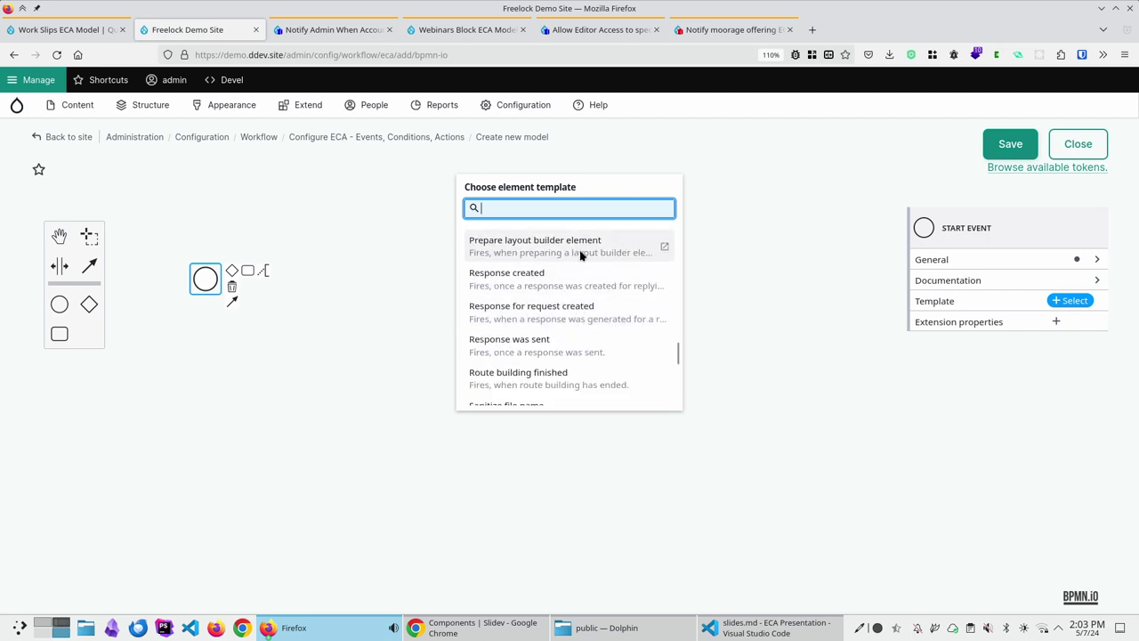
{"action": "left_click", "coordinate": [407, 314]}
{"action": "left_click", "coordinate": [365, 342]}
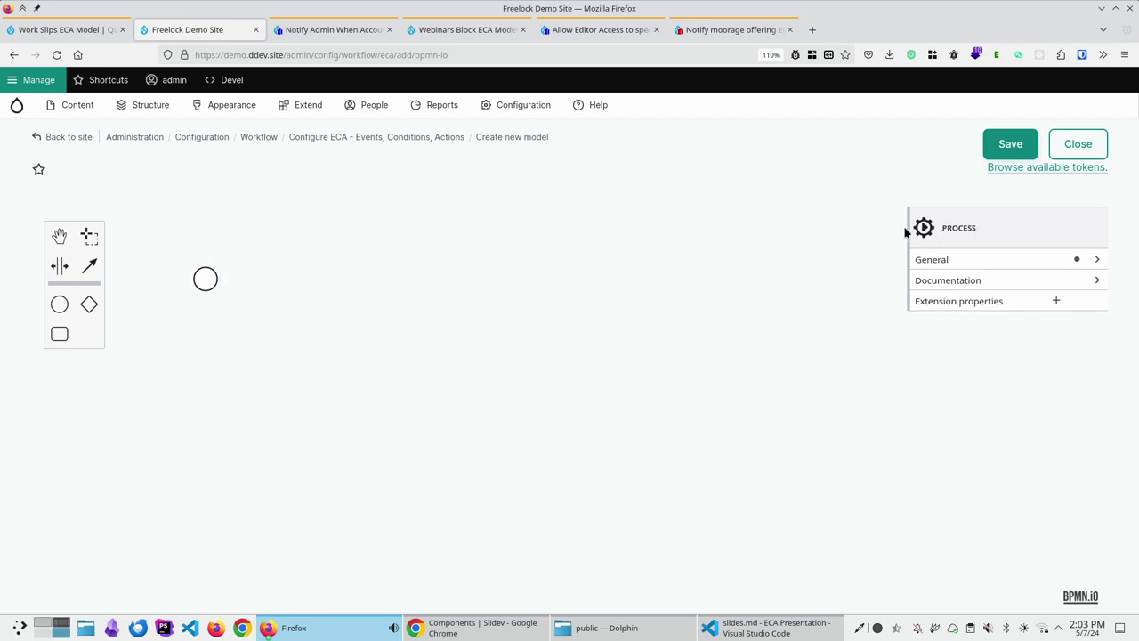
In the process's General properties, enter Name 'Example' and change the generated ID to 'Process_example'
{"action": "left_click", "coordinate": [1010, 260]}
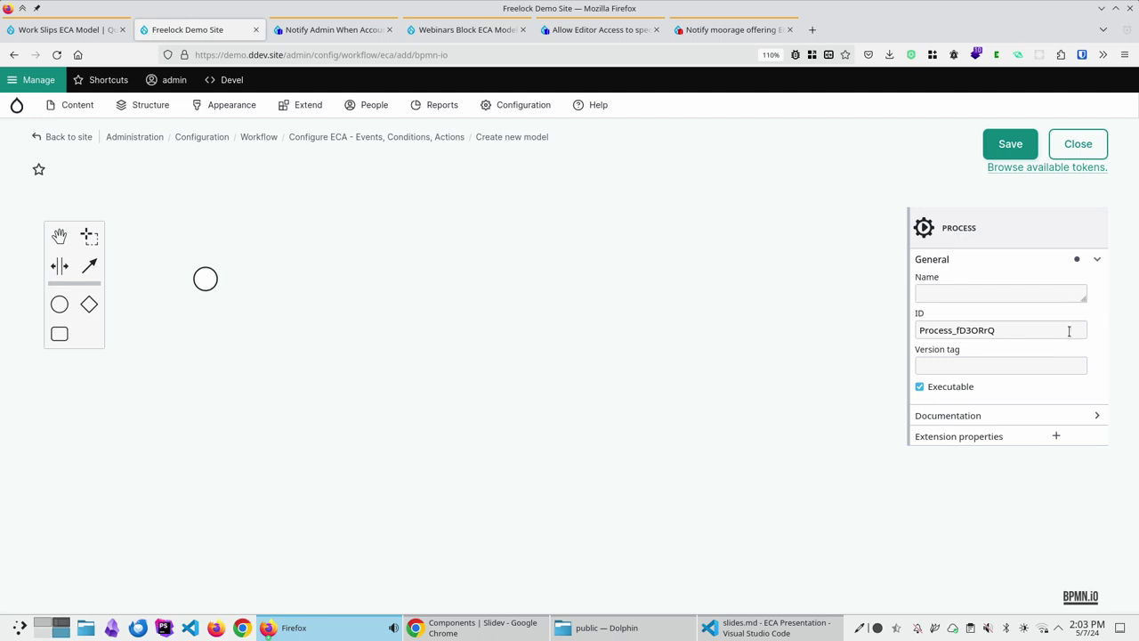
{"action": "left_click", "coordinate": [958, 291]}
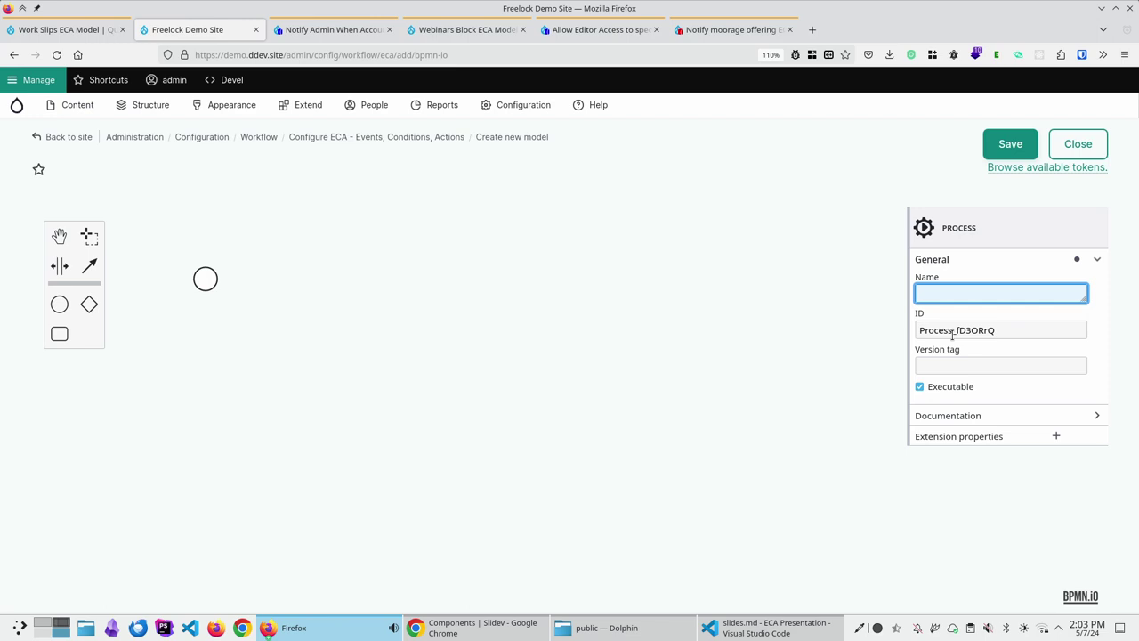
{"action": "type", "text": "Example"}
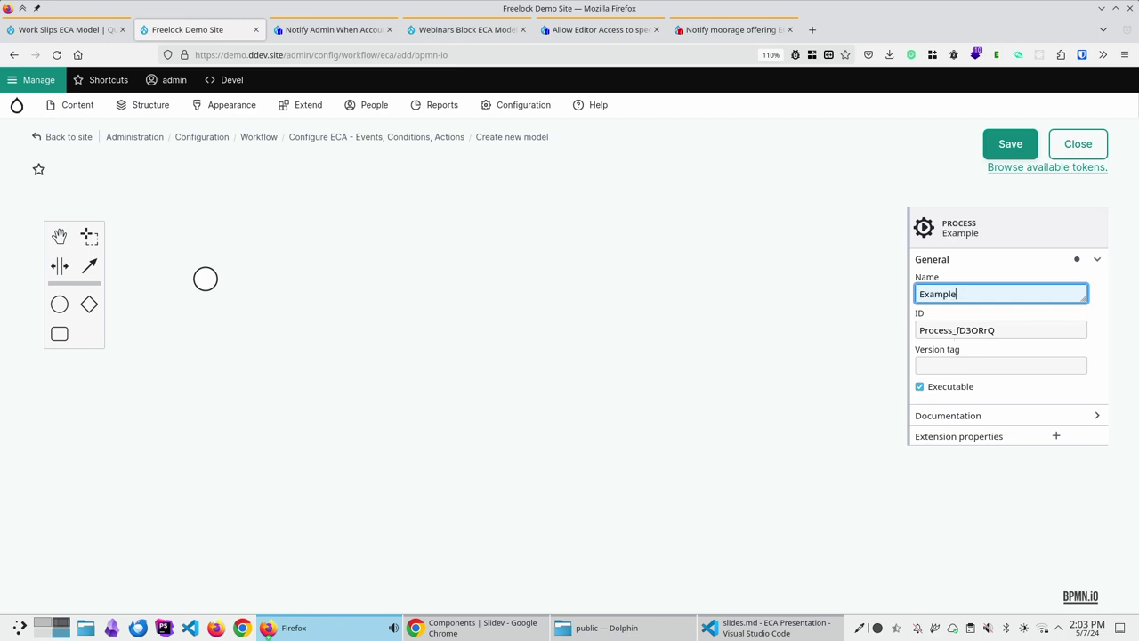
{"action": "key", "text": "Tab"}
{"action": "key", "text": "End"}
{"action": "key", "text": "BackSpace"}
{"action": "key", "text": "BackSpace"}
{"action": "key", "text": "BackSpace"}
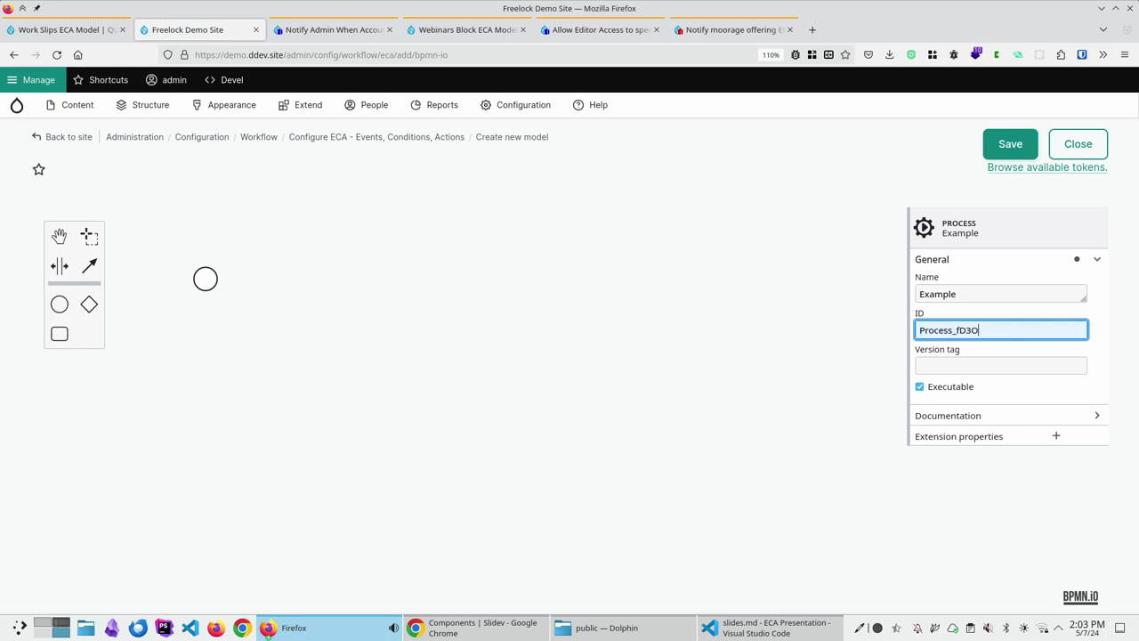
{"action": "key", "text": "BackSpace"}
{"action": "key", "text": "BackSpace"}
{"action": "key", "text": "BackSpace"}
{"action": "key", "text": "BackSpace"}
{"action": "type", "text": "exampo"}
{"action": "key", "text": "BackSpace"}
{"action": "type", "text": "le"}
Append a connected task after the start event and move it further right
{"action": "left_click", "coordinate": [204, 287]}
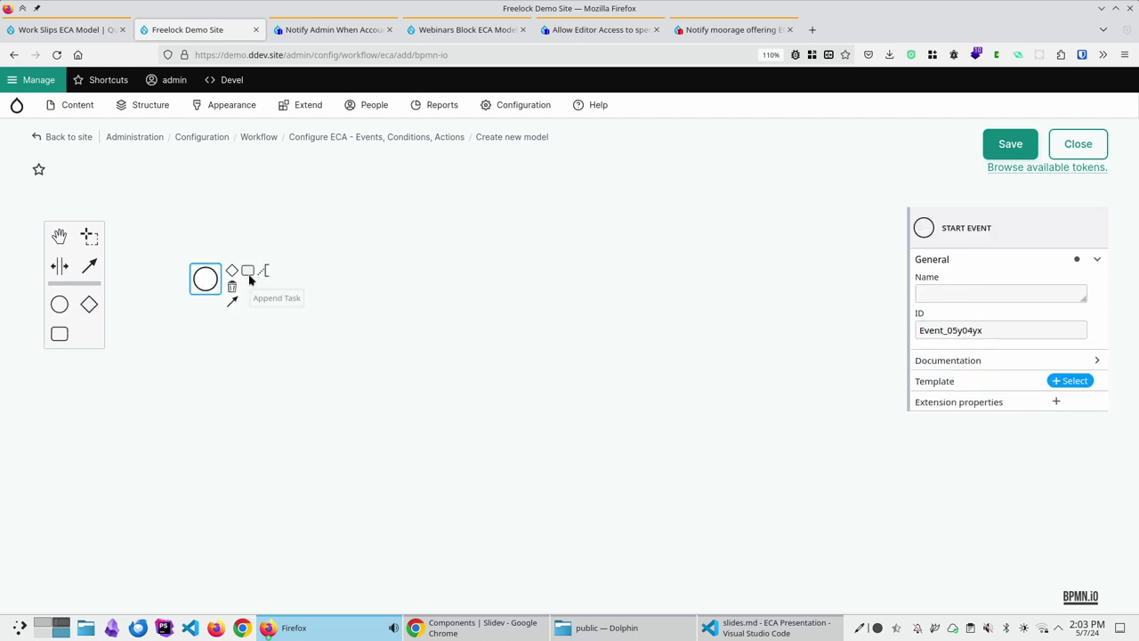
{"action": "left_click", "coordinate": [248, 276]}
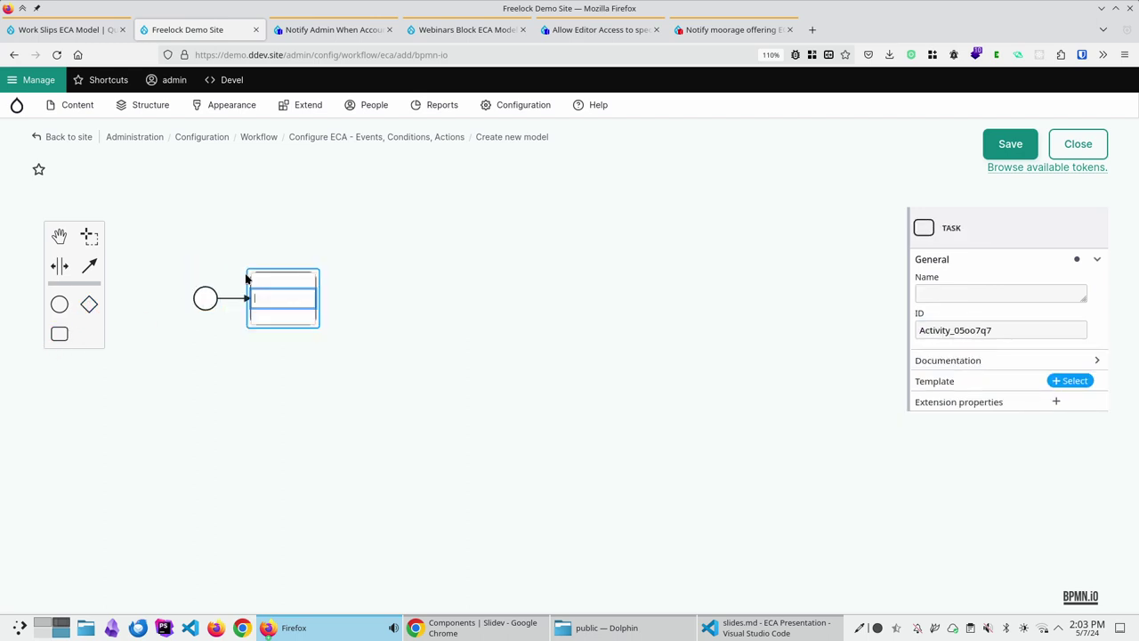
{"action": "left_click", "coordinate": [268, 363]}
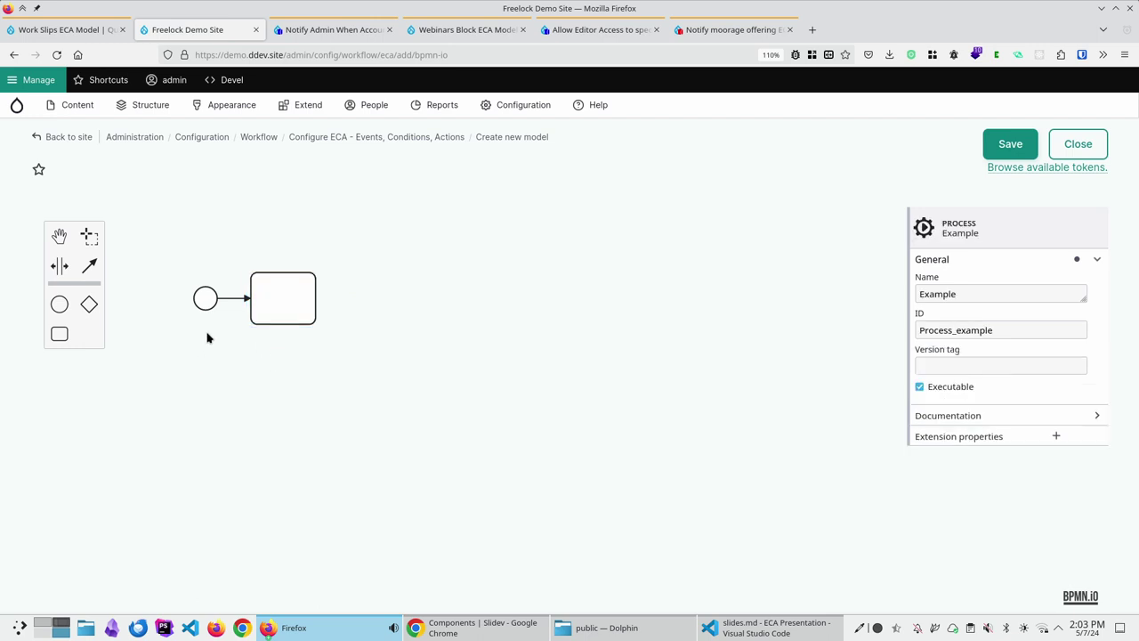
{"action": "left_click", "coordinate": [270, 316]}
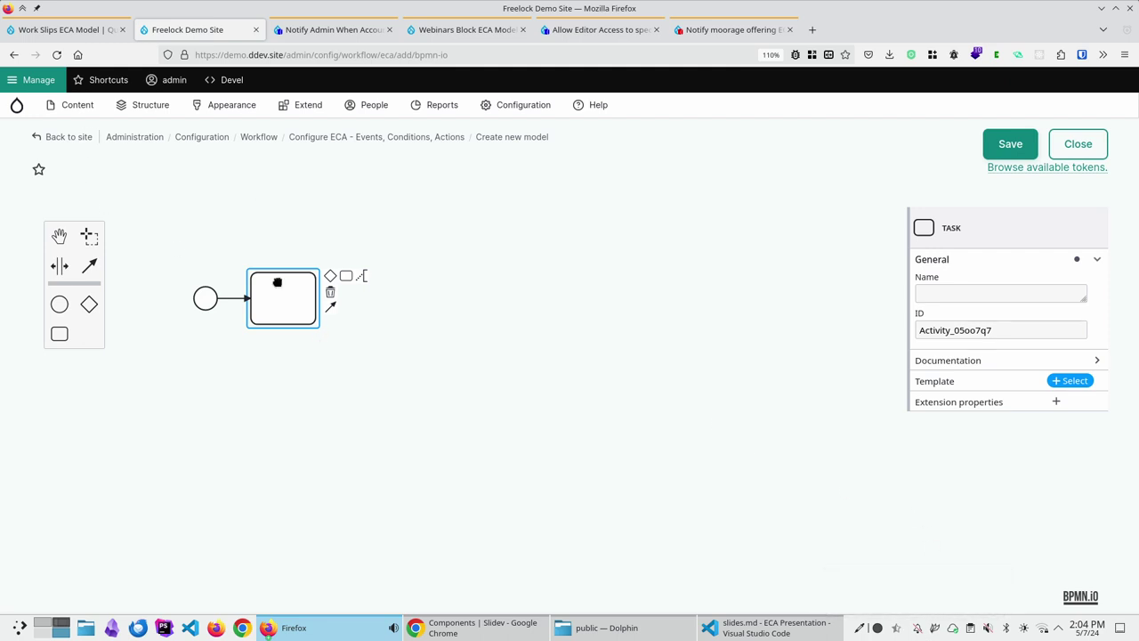
{"action": "left_click_drag", "start_coordinate": [275, 293], "coordinate": [374, 286]}
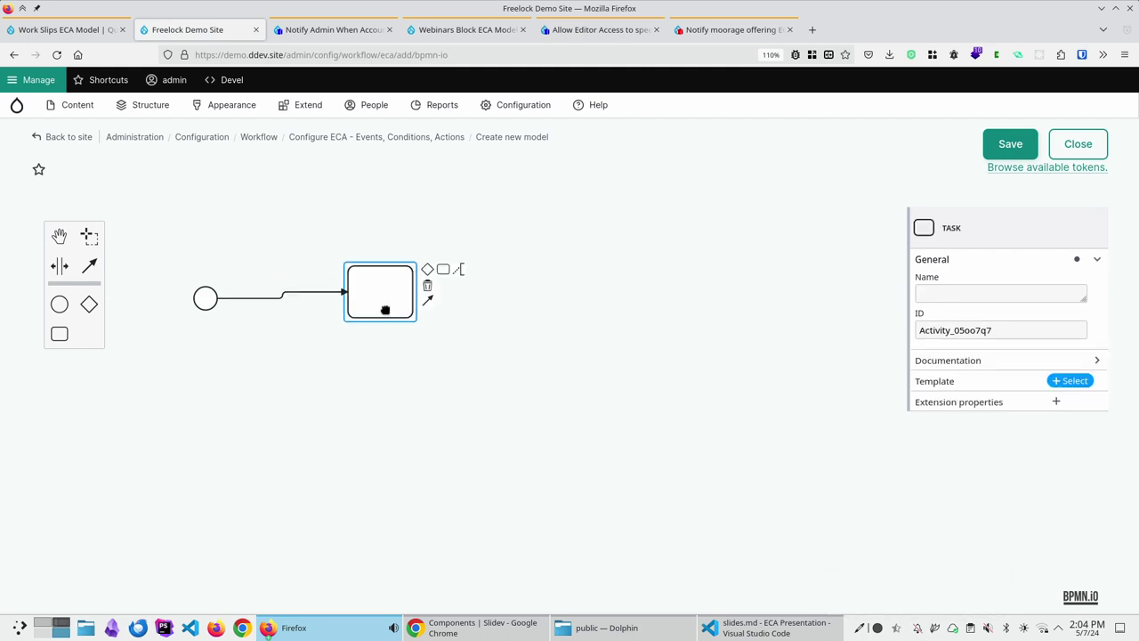
Name the new task 'label' and bring up its element template list
{"action": "left_click", "coordinate": [1000, 294]}
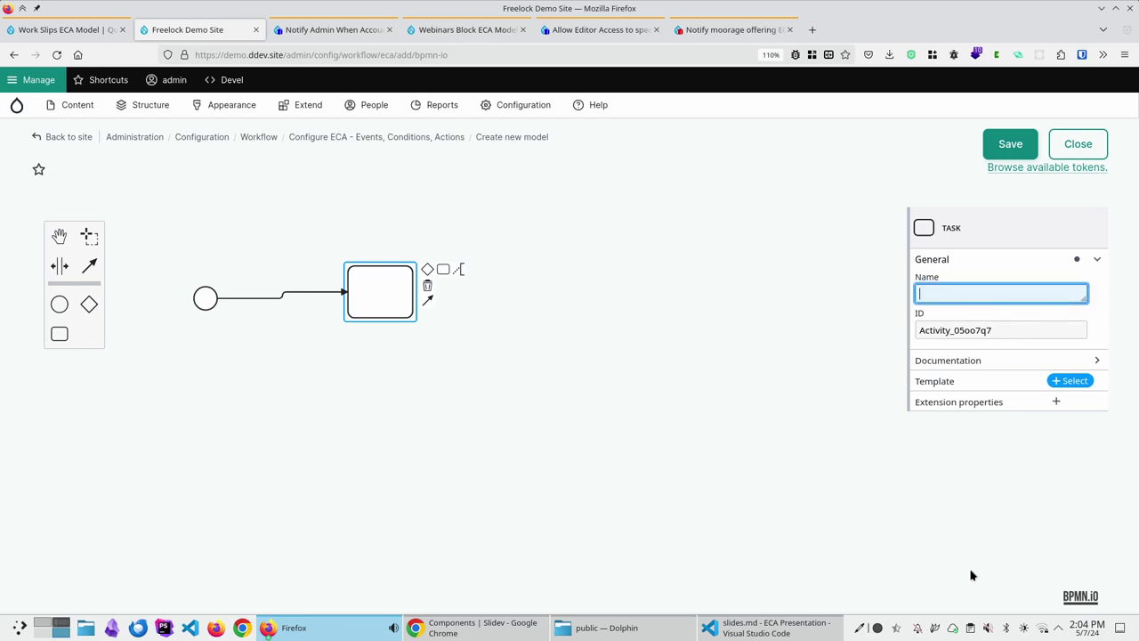
{"action": "type", "text": "label"}
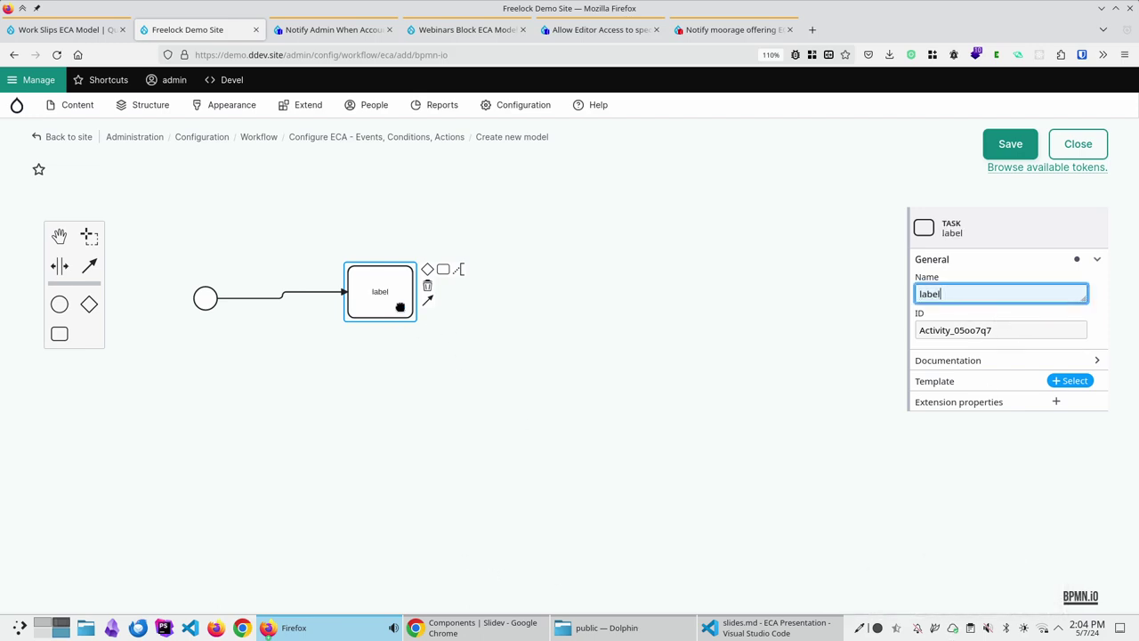
{"action": "left_click", "coordinate": [1068, 382]}
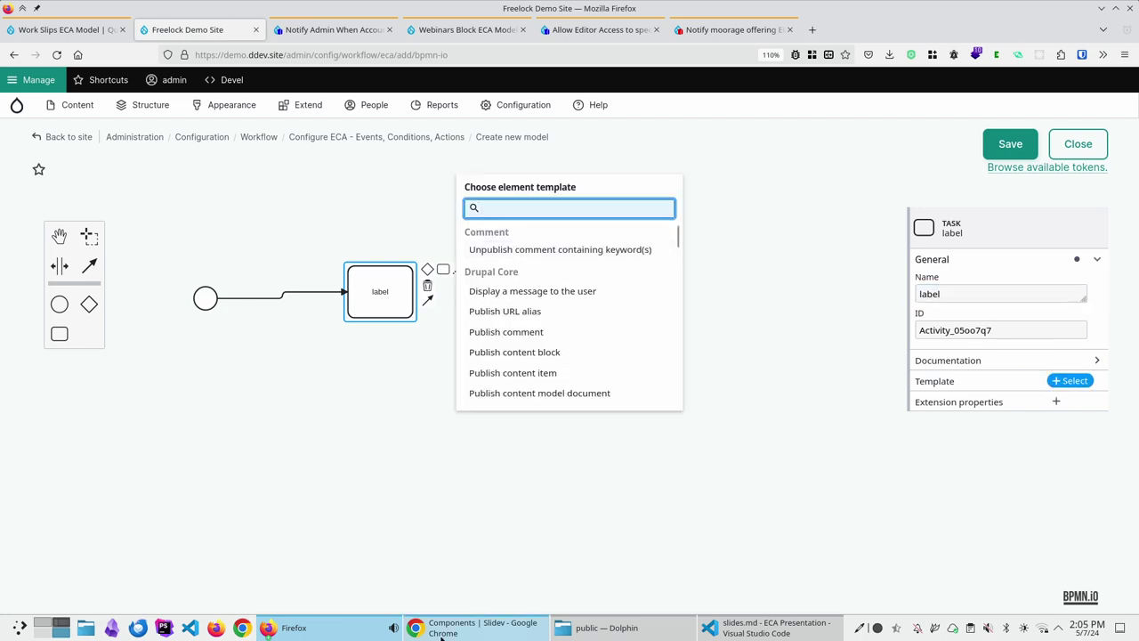
Filter templates by 'eca', then apply 'Pre-configured: Publish taxonomy term' to the label task
{"action": "mouse_move", "coordinate": [442, 637]}
{"action": "type", "text": "eca"}
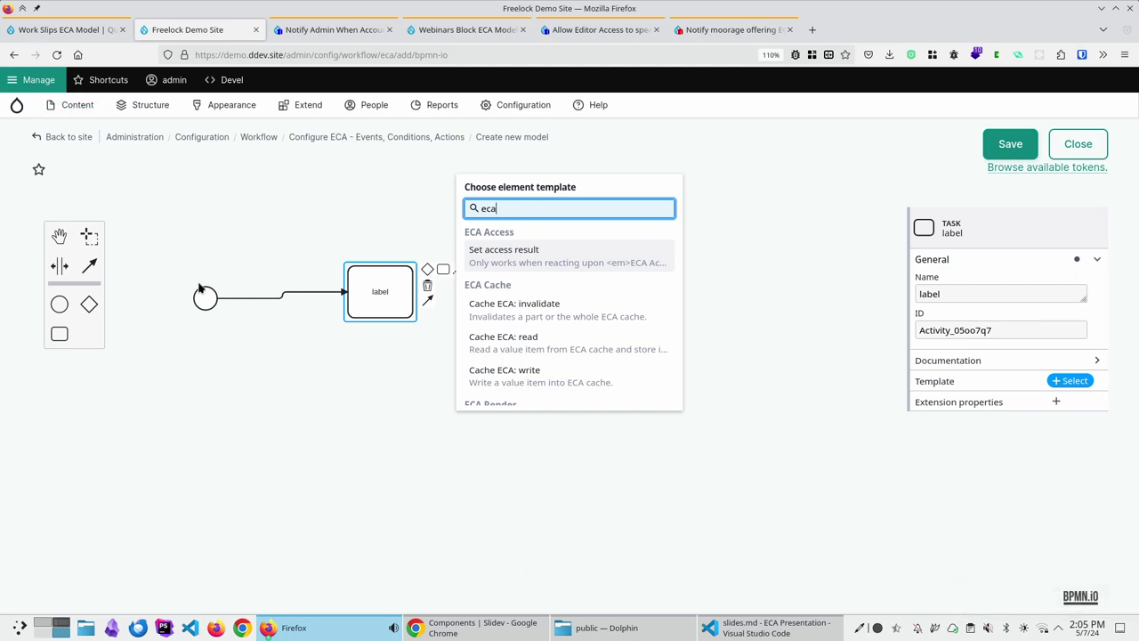
{"action": "key", "text": "Escape"}
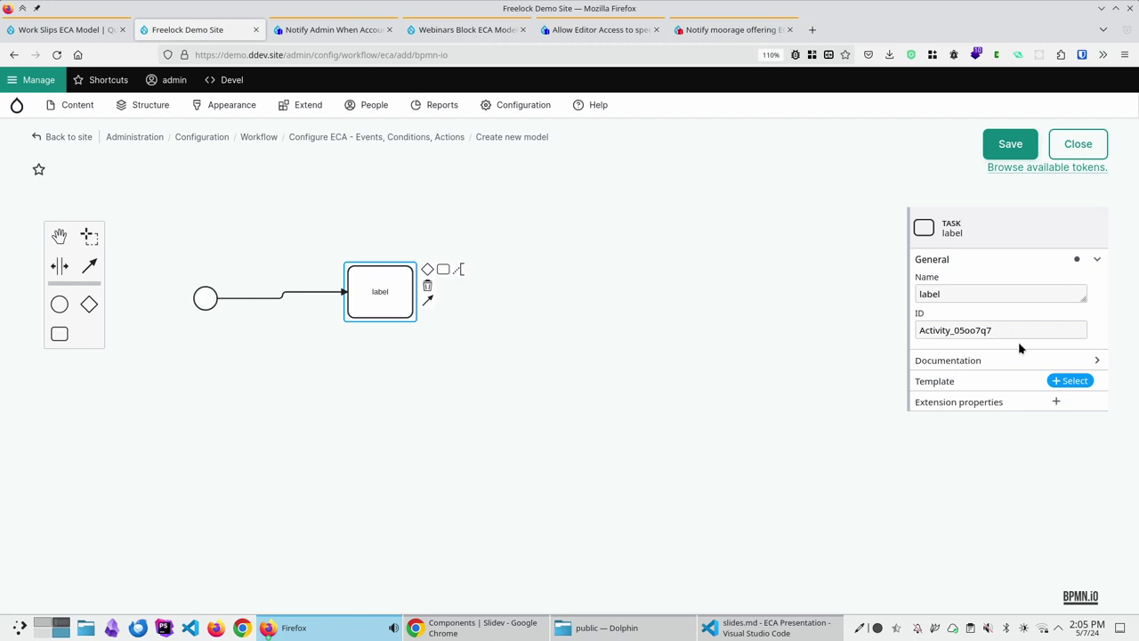
{"action": "left_click", "coordinate": [1071, 381]}
{"action": "scroll", "coordinate": [562, 326], "scroll_direction": "down", "scroll_amount": 1}
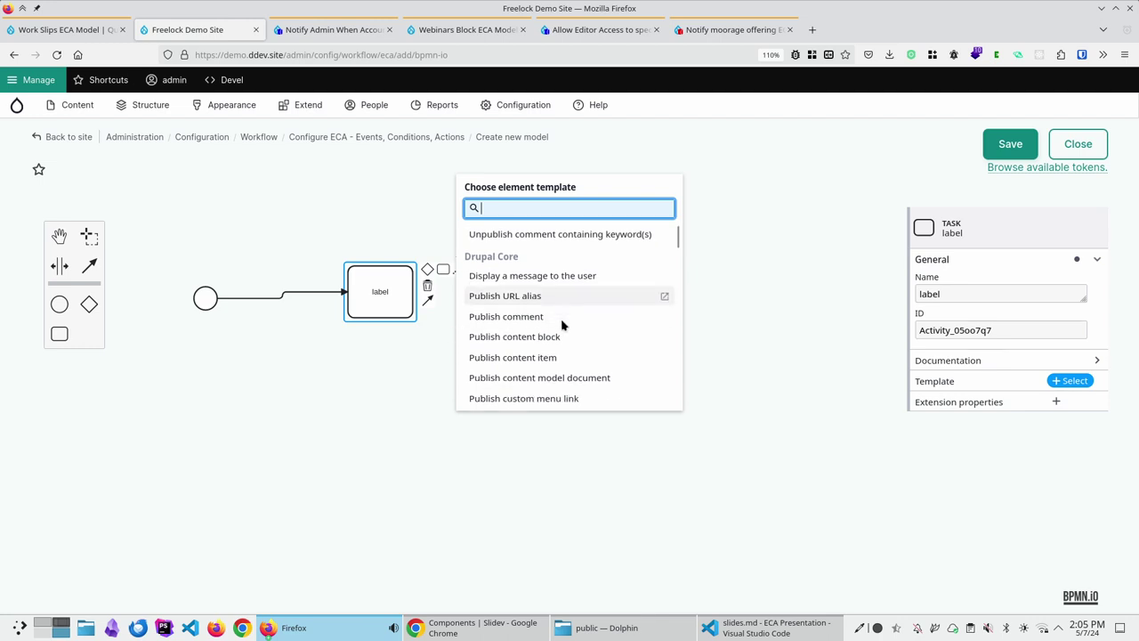
{"action": "scroll", "coordinate": [562, 326], "scroll_direction": "up", "scroll_amount": 5}
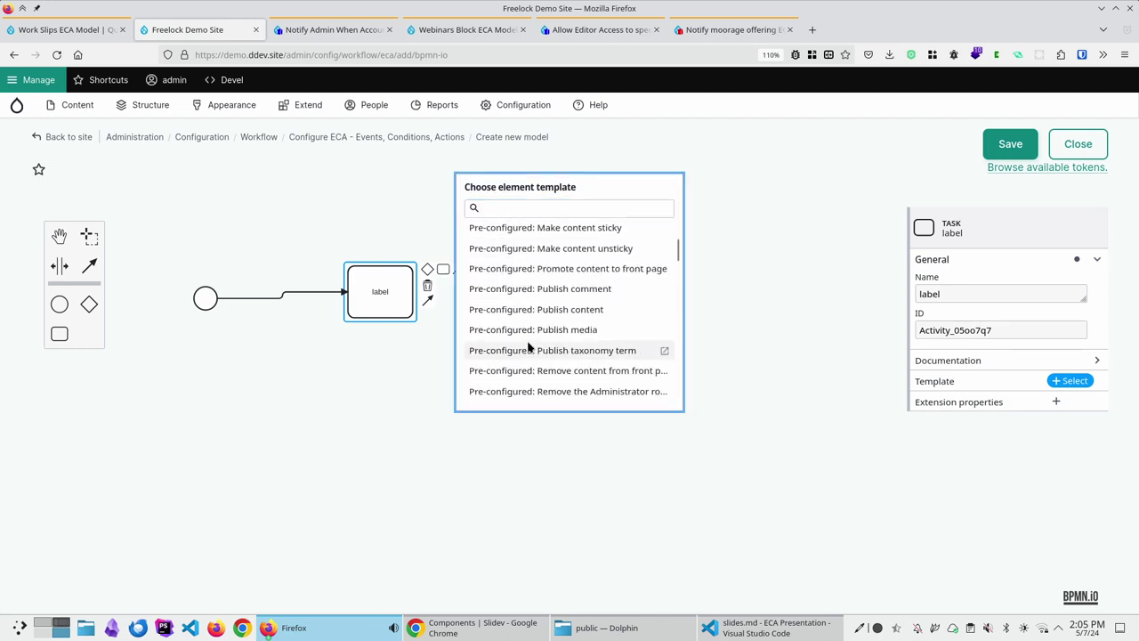
{"action": "left_click", "coordinate": [529, 349]}
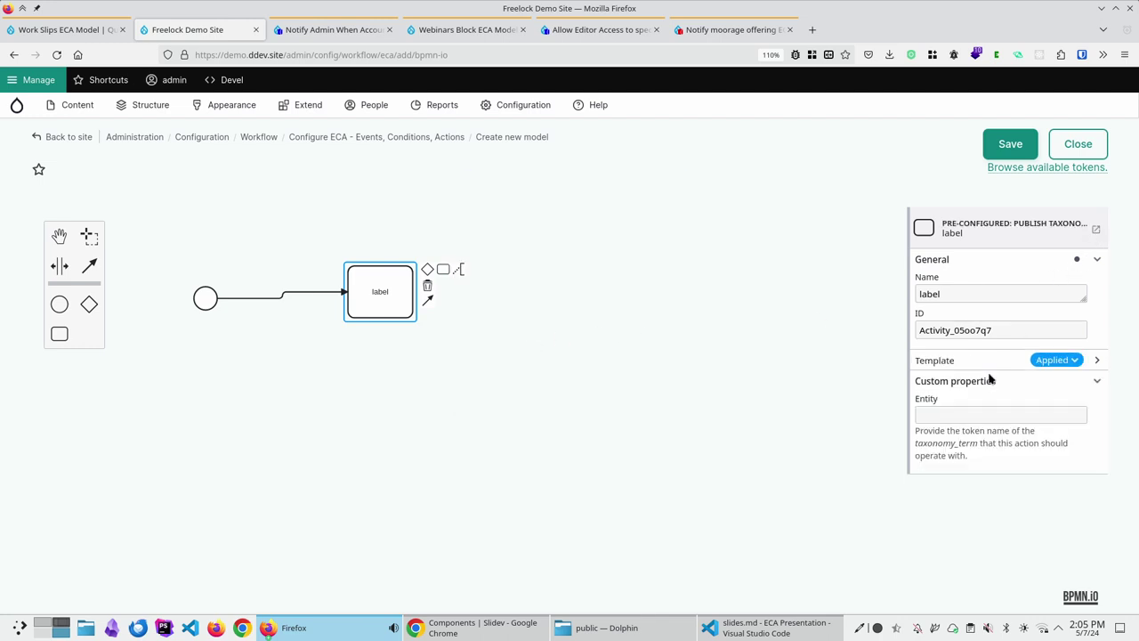
Unlink the taxonomy template and apply 'Unpublish content block' to the task instead
{"action": "left_click", "coordinate": [1046, 361]}
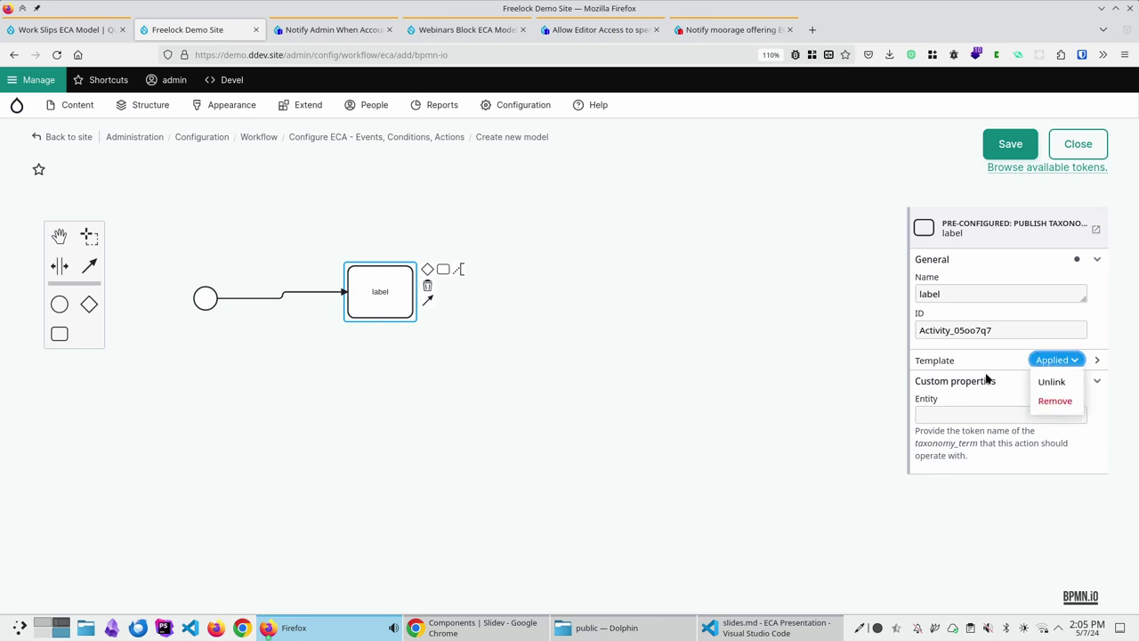
{"action": "left_click", "coordinate": [1060, 383]}
{"action": "left_click", "coordinate": [1058, 381]}
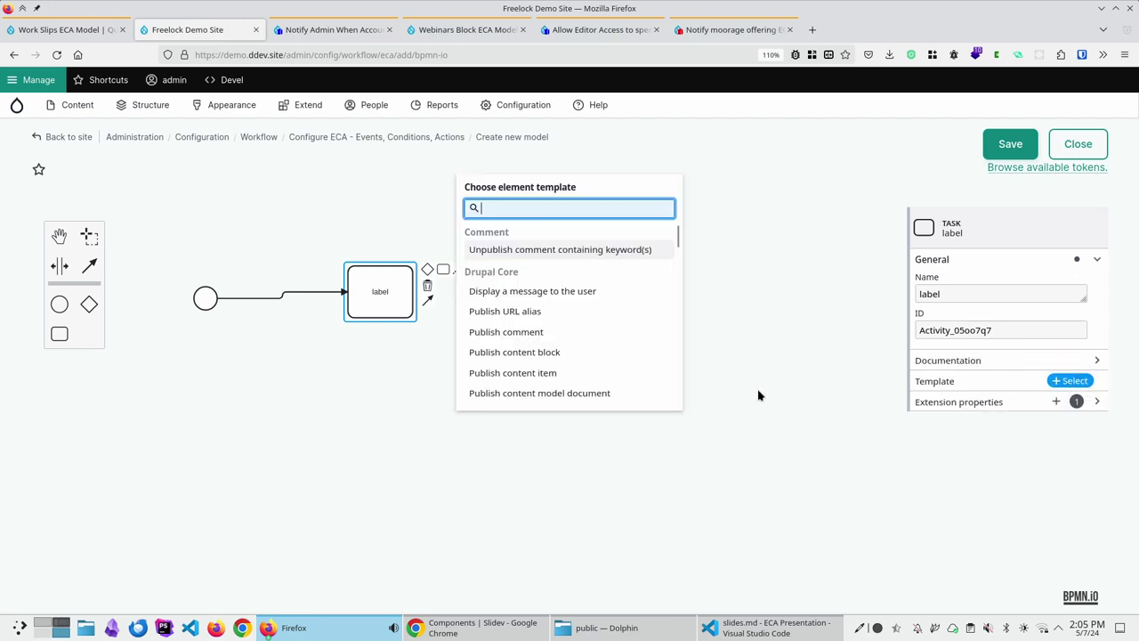
{"action": "scroll", "coordinate": [539, 374], "scroll_direction": "down", "scroll_amount": 10}
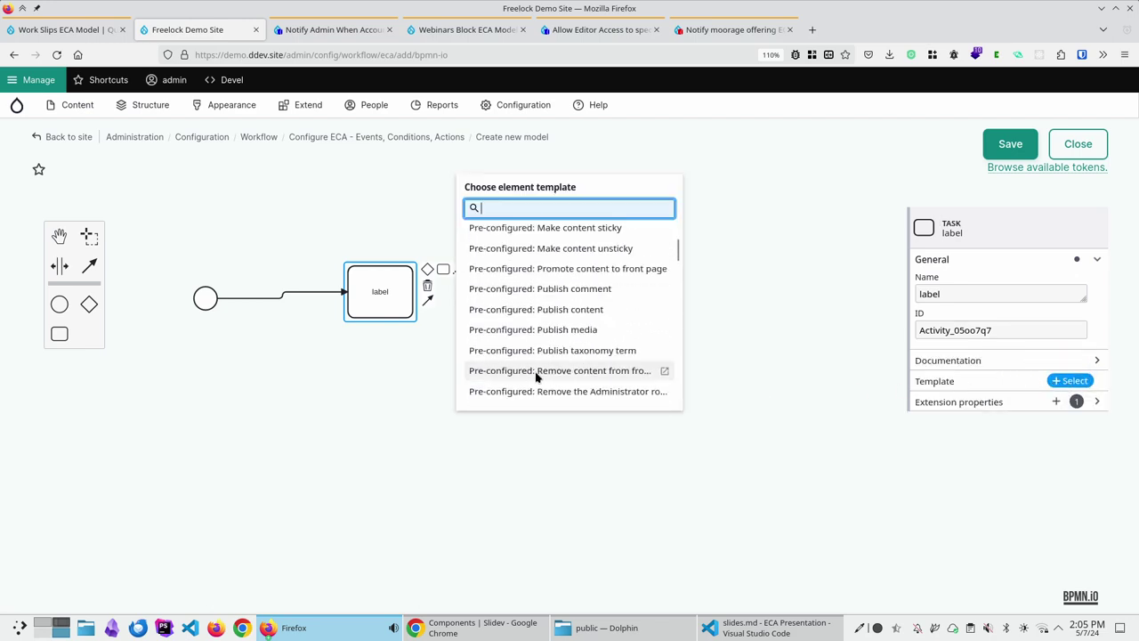
{"action": "scroll", "coordinate": [536, 377], "scroll_direction": "down", "scroll_amount": 5}
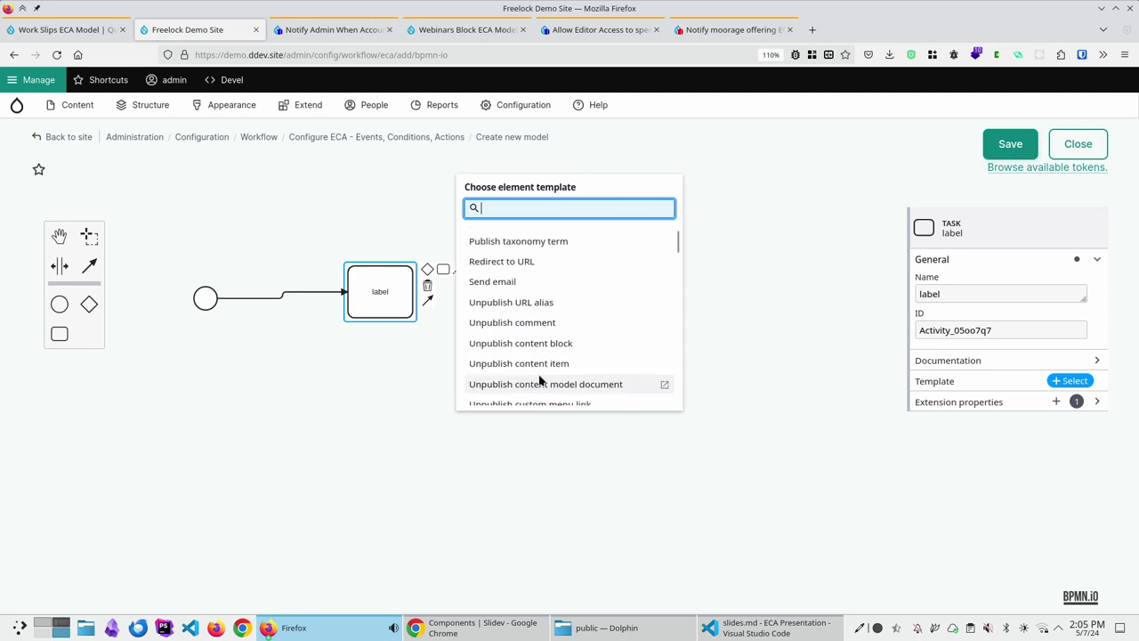
{"action": "left_click", "coordinate": [501, 345]}
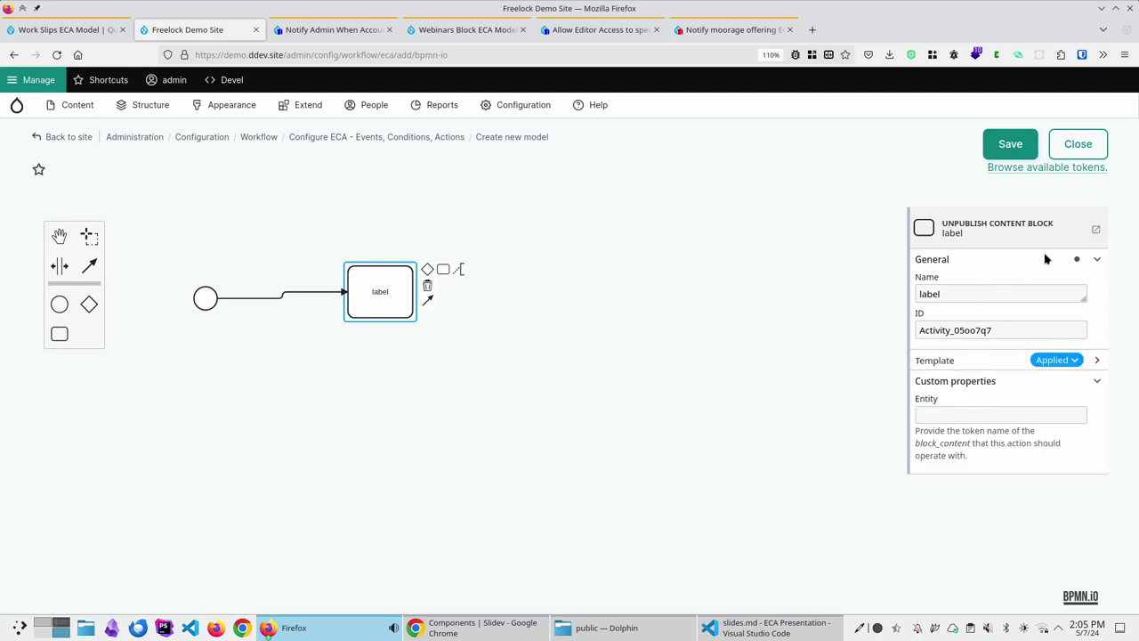
Open the ecaguide.org page for Unpublish content block, then return to the Freelock Demo Site tab
{"action": "left_click", "coordinate": [1095, 229]}
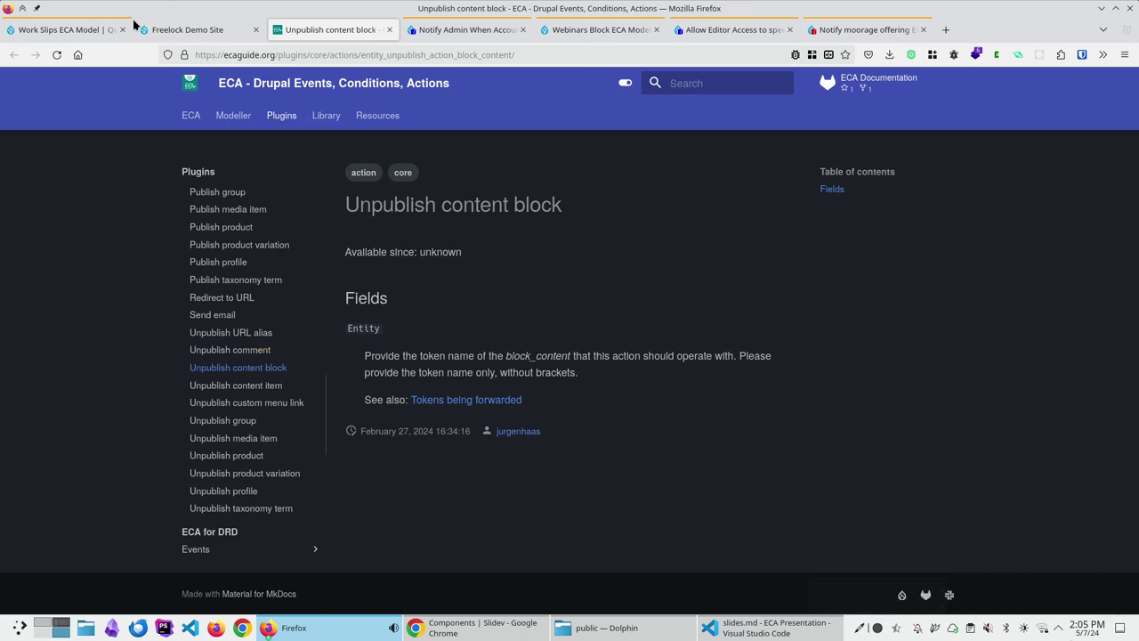
{"action": "left_click", "coordinate": [186, 30]}
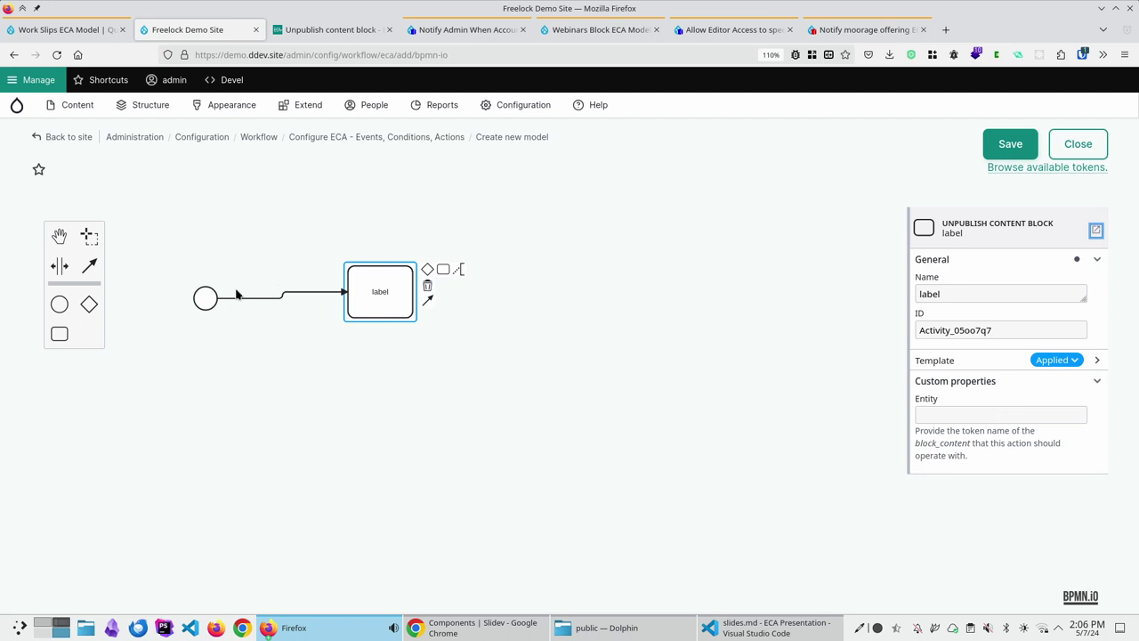
Append a second, unnamed task branching from the start event below the label task
{"action": "left_click", "coordinate": [212, 306]}
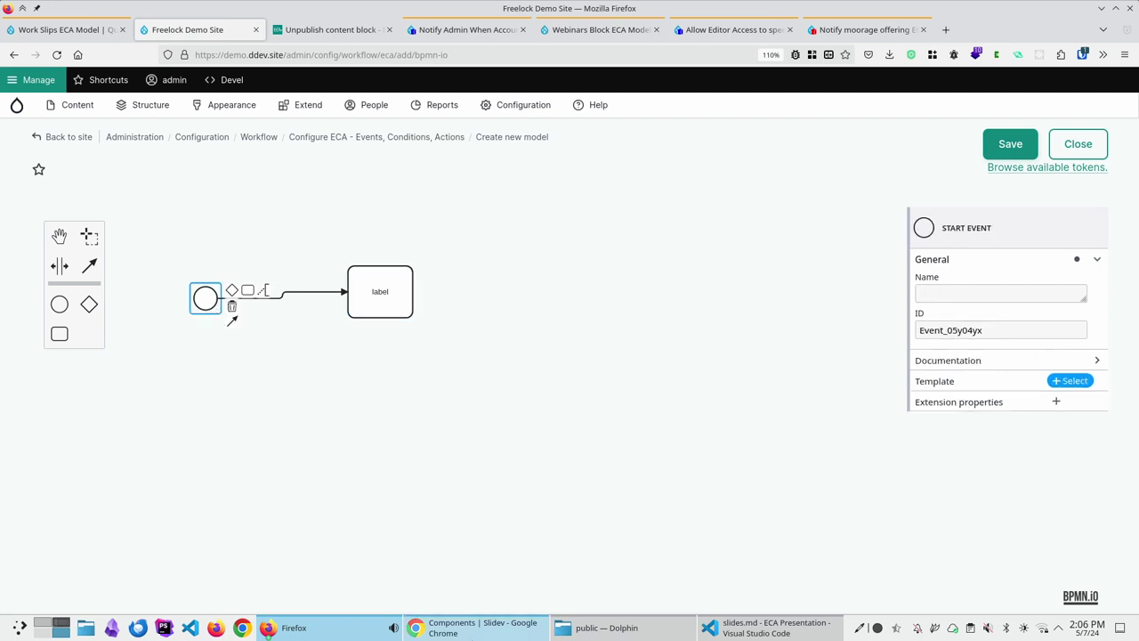
{"action": "mouse_move", "coordinate": [463, 628]}
{"action": "left_click", "coordinate": [248, 291]}
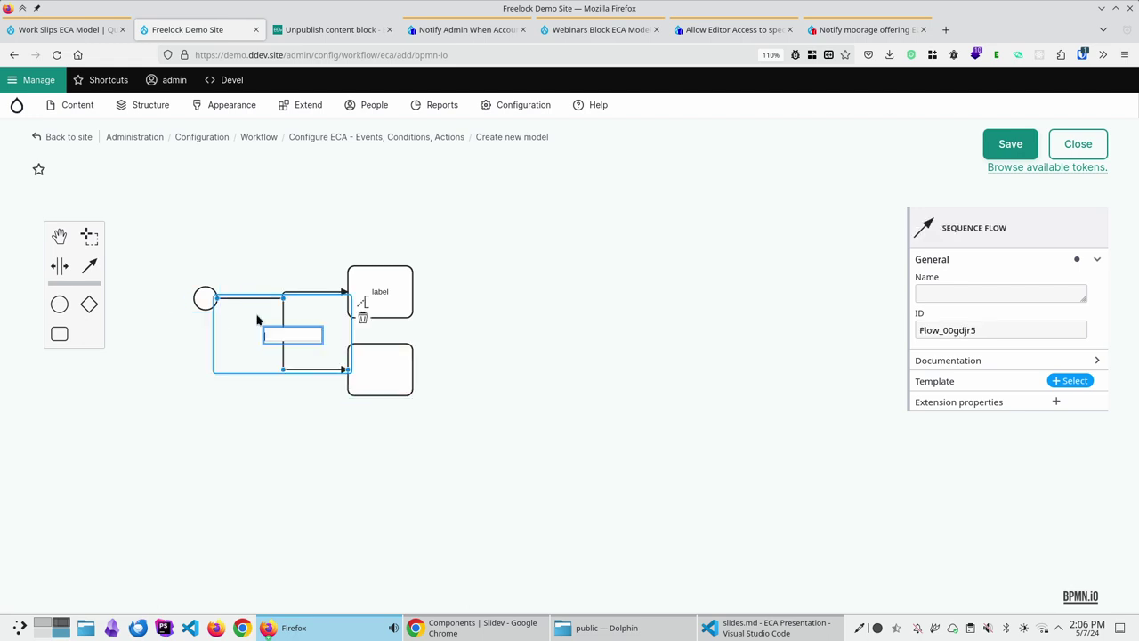
Select the sequence flow leading to the lower task and list its ECA Base condition templates
{"action": "left_click", "coordinate": [264, 367]}
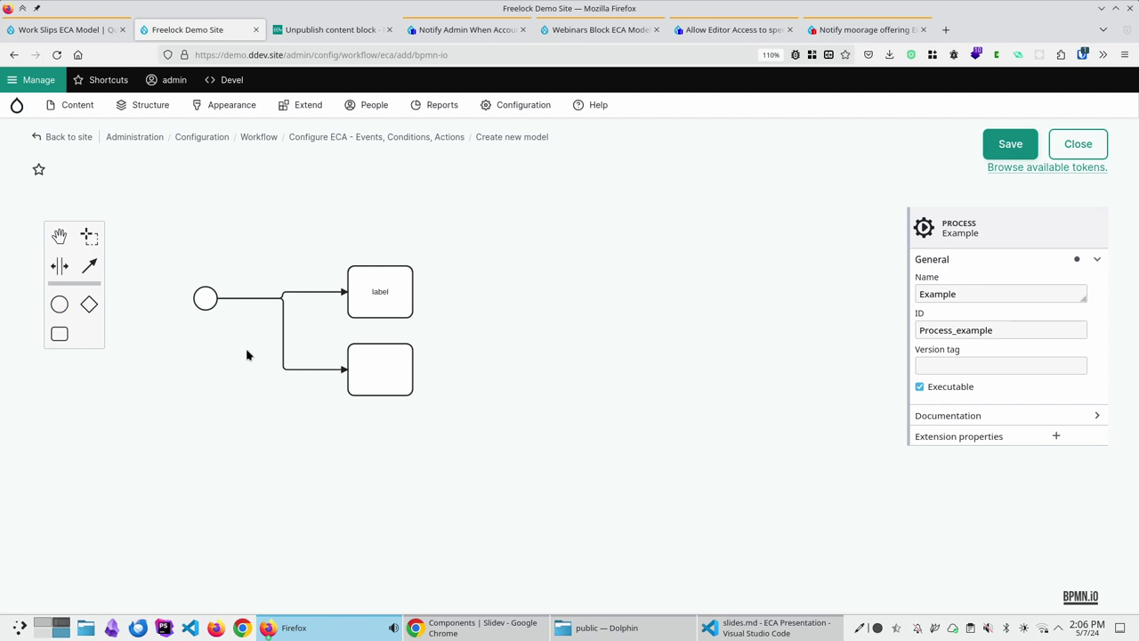
{"action": "left_click", "coordinate": [282, 344]}
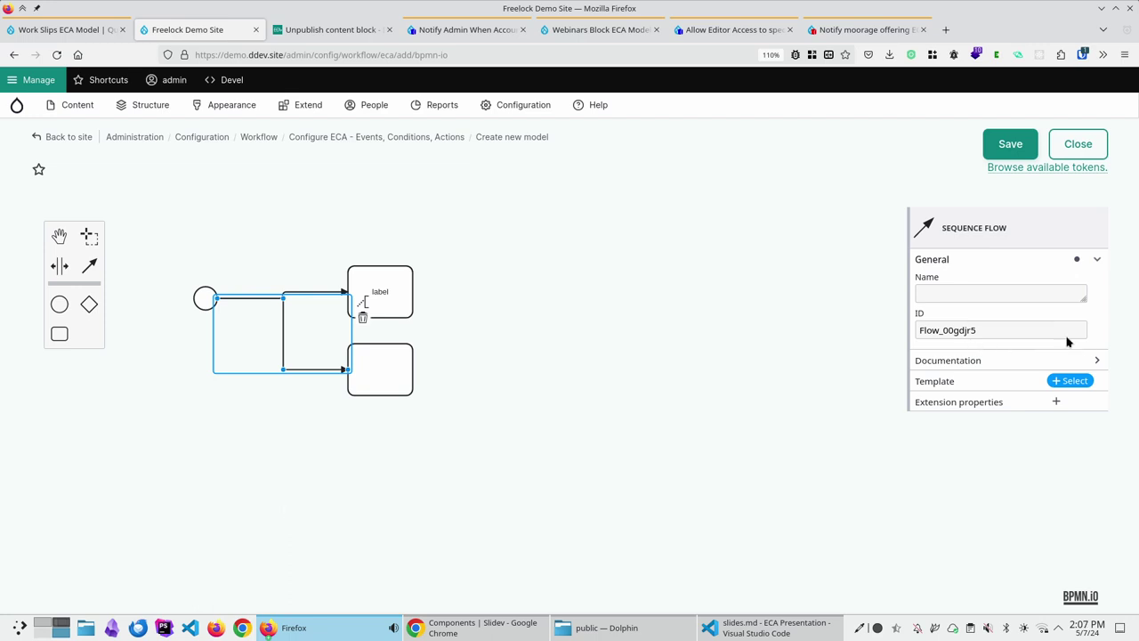
{"action": "left_click", "coordinate": [1062, 383]}
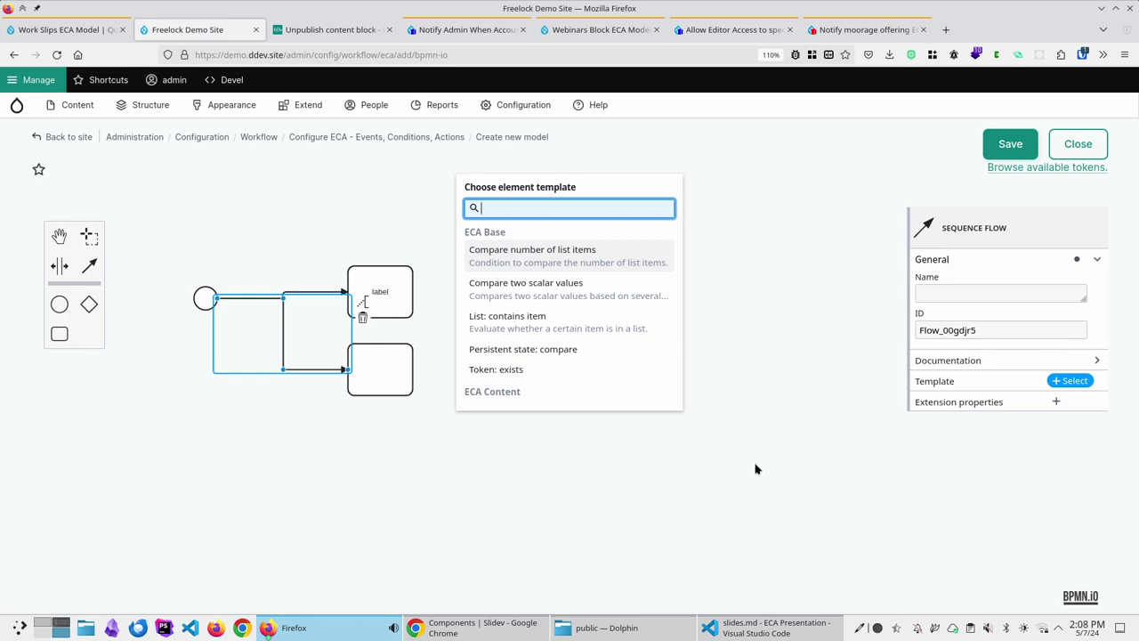
Glance at the presentation slides, then save the Example model
{"action": "key", "text": "alt+Tab"}
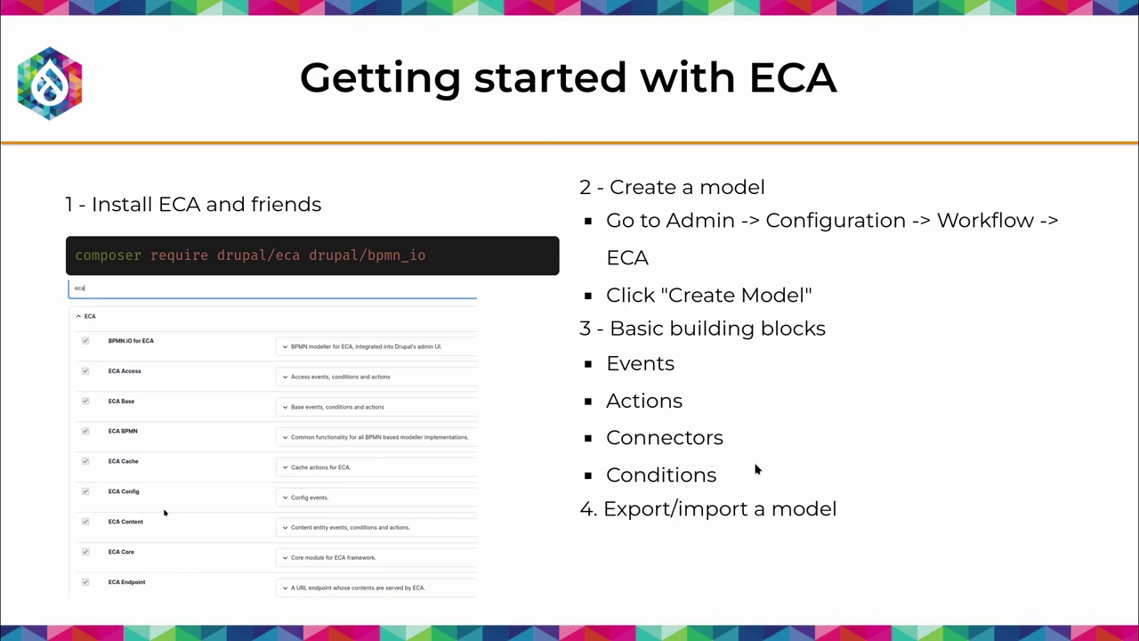
{"action": "key", "text": "alt+Tab"}
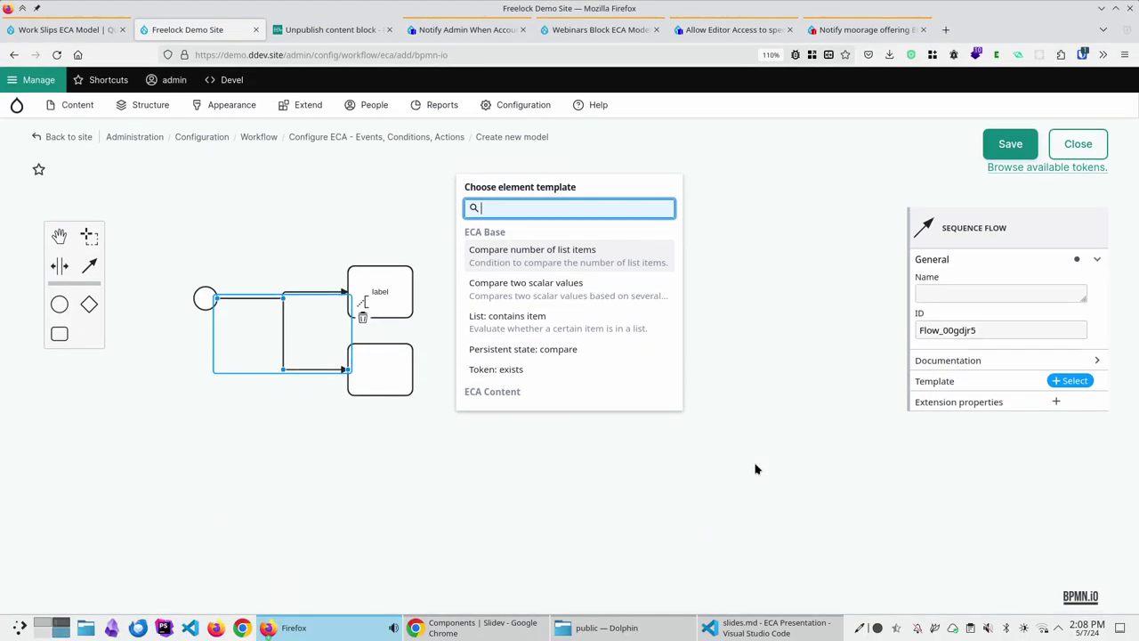
{"action": "left_click", "coordinate": [1008, 148]}
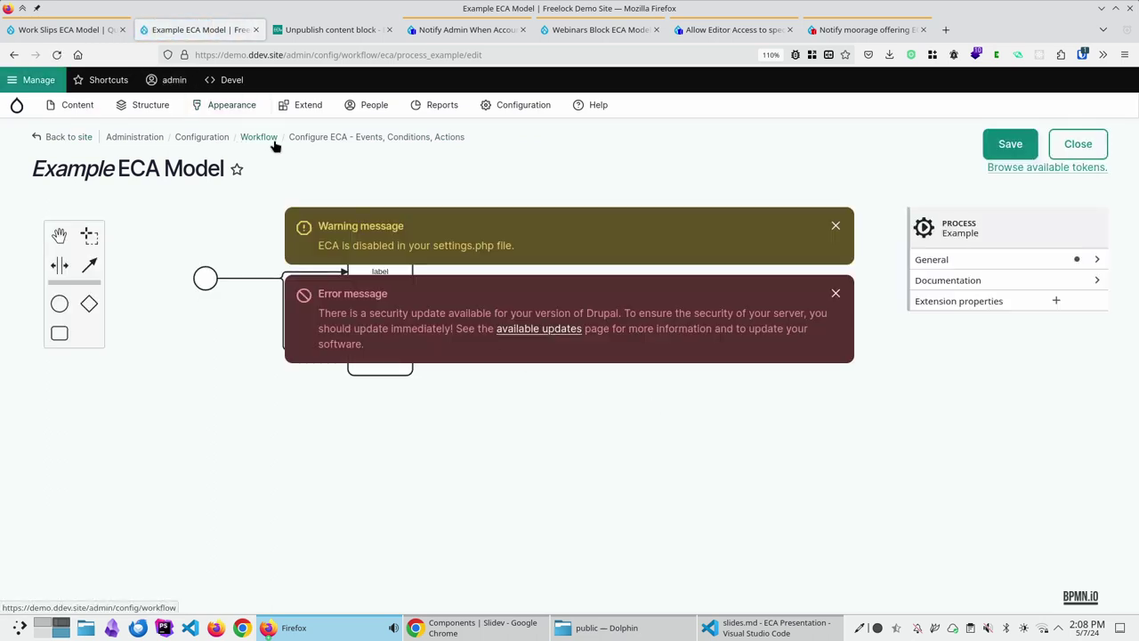
Return to the ECA models list, reveal the Example row's Export option, and go to Import
{"action": "left_click", "coordinate": [328, 141]}
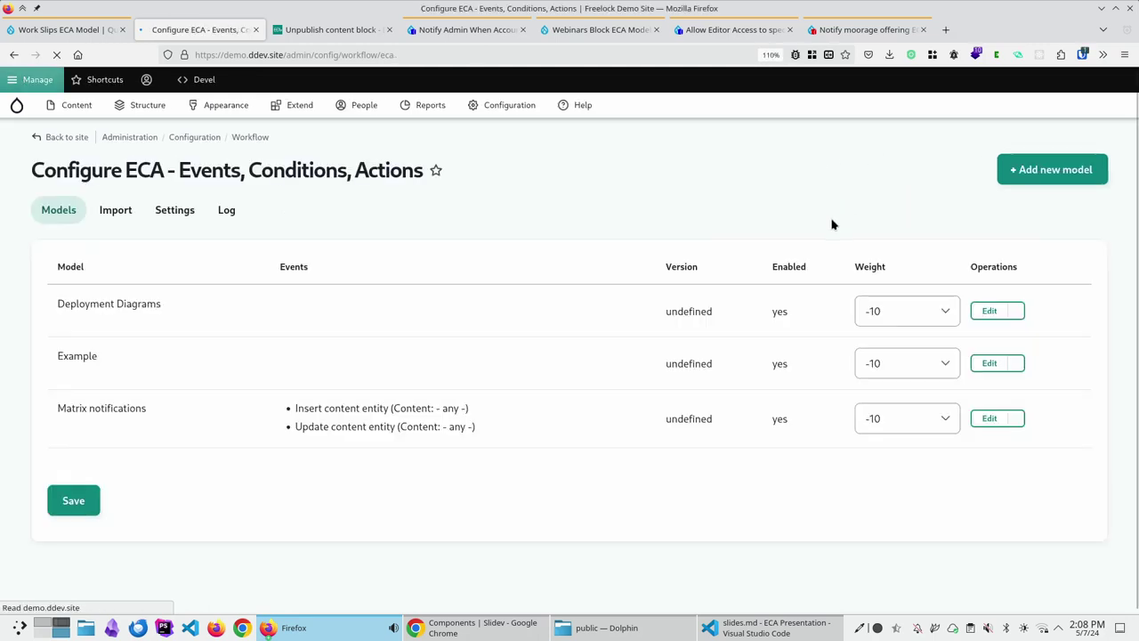
{"action": "scroll", "coordinate": [1011, 395], "scroll_direction": "down", "scroll_amount": 3}
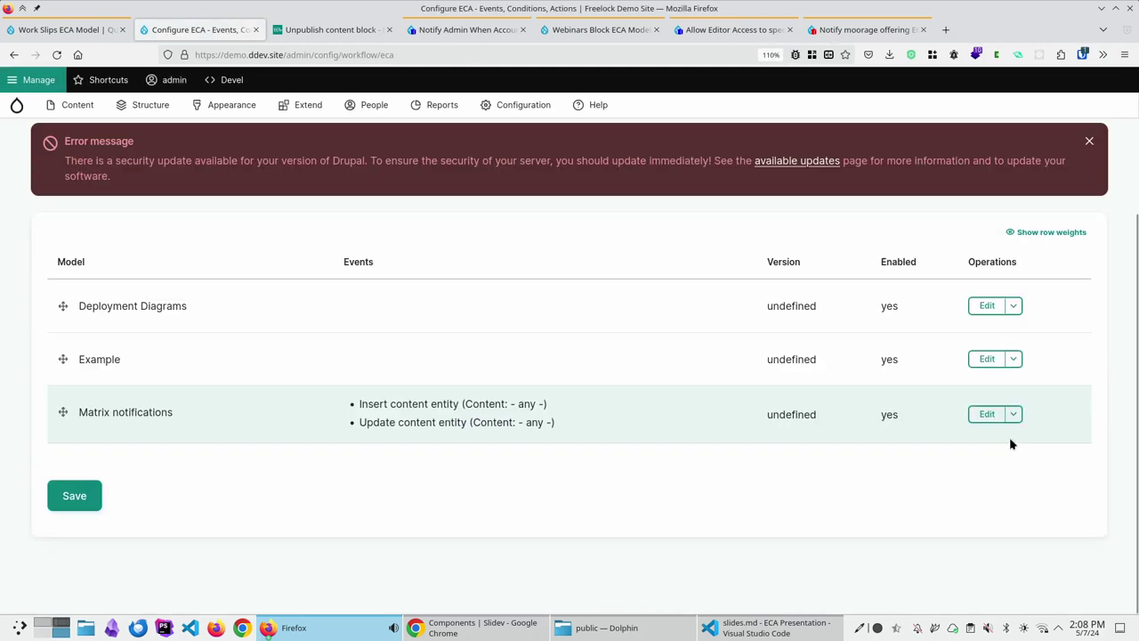
{"action": "left_click", "coordinate": [1014, 362]}
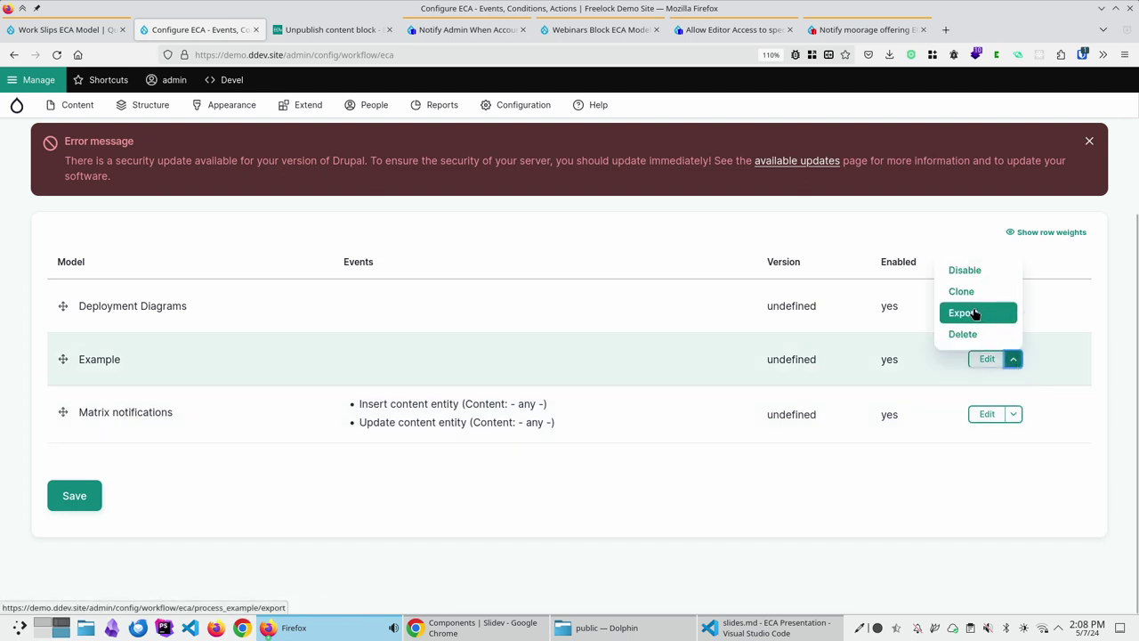
{"action": "scroll", "coordinate": [914, 325], "scroll_direction": "up", "scroll_amount": 3}
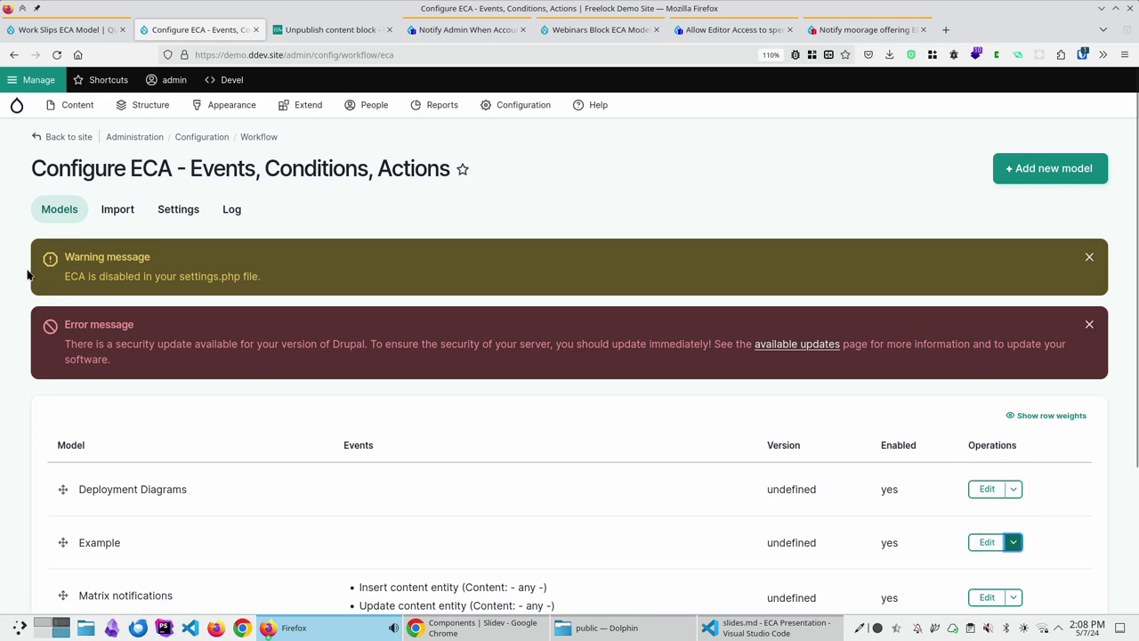
{"action": "left_click", "coordinate": [123, 217]}
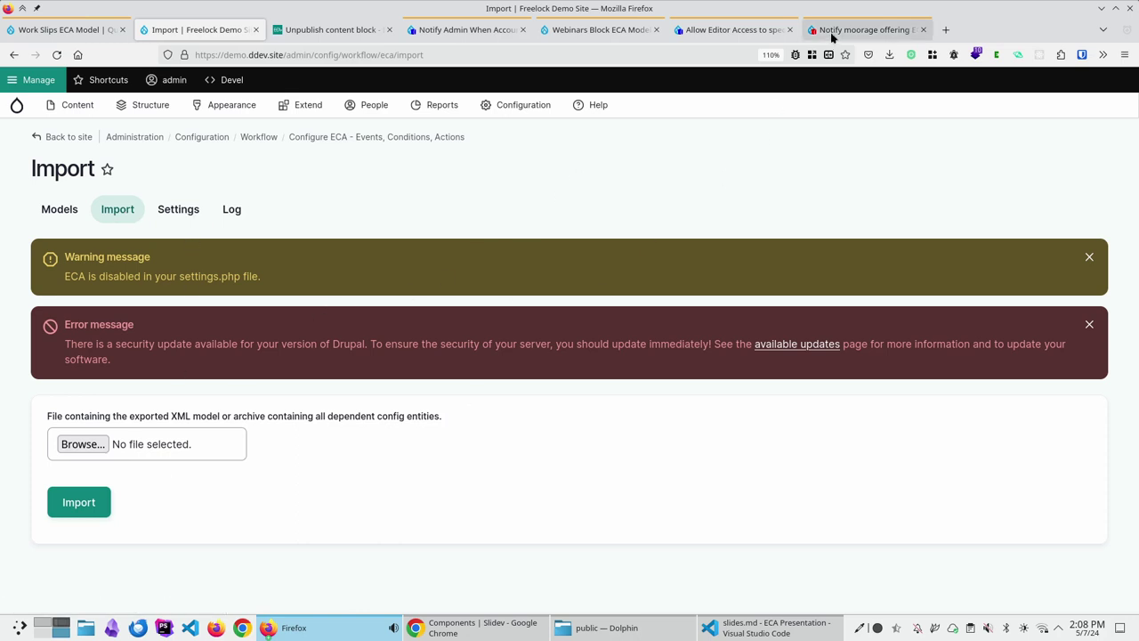
Bring the Slidev presentation forward and advance to the 'Examples - Notifications' slide
{"action": "left_click", "coordinate": [289, 638]}
{"action": "key", "text": "Right"}
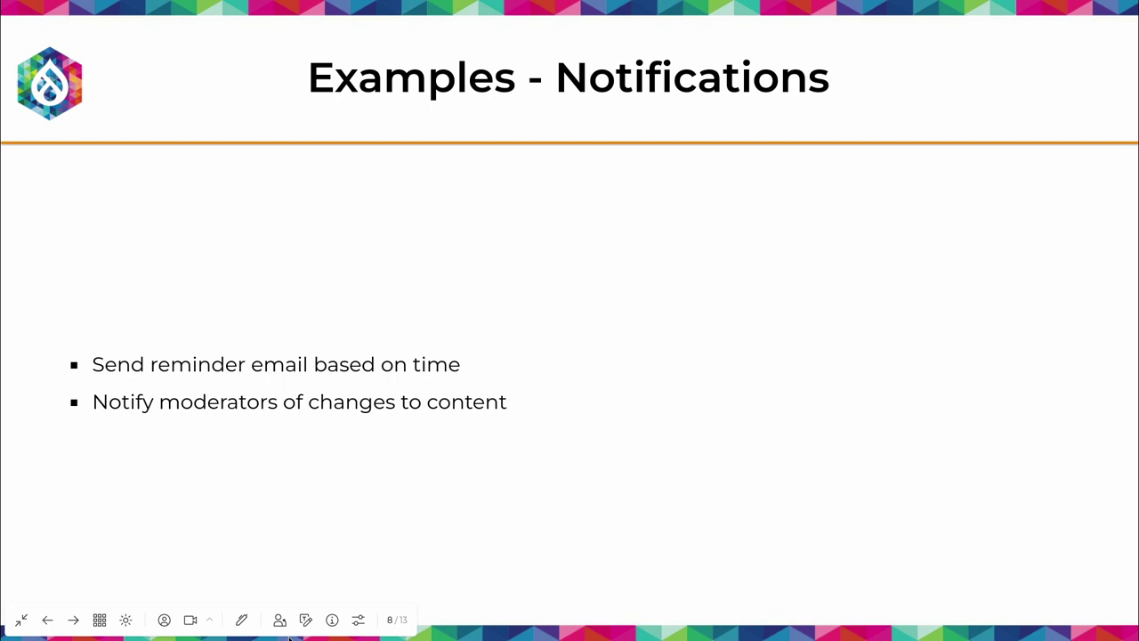
{"action": "left_click", "coordinate": [289, 636]}
{"action": "mouse_move", "coordinate": [290, 639]}
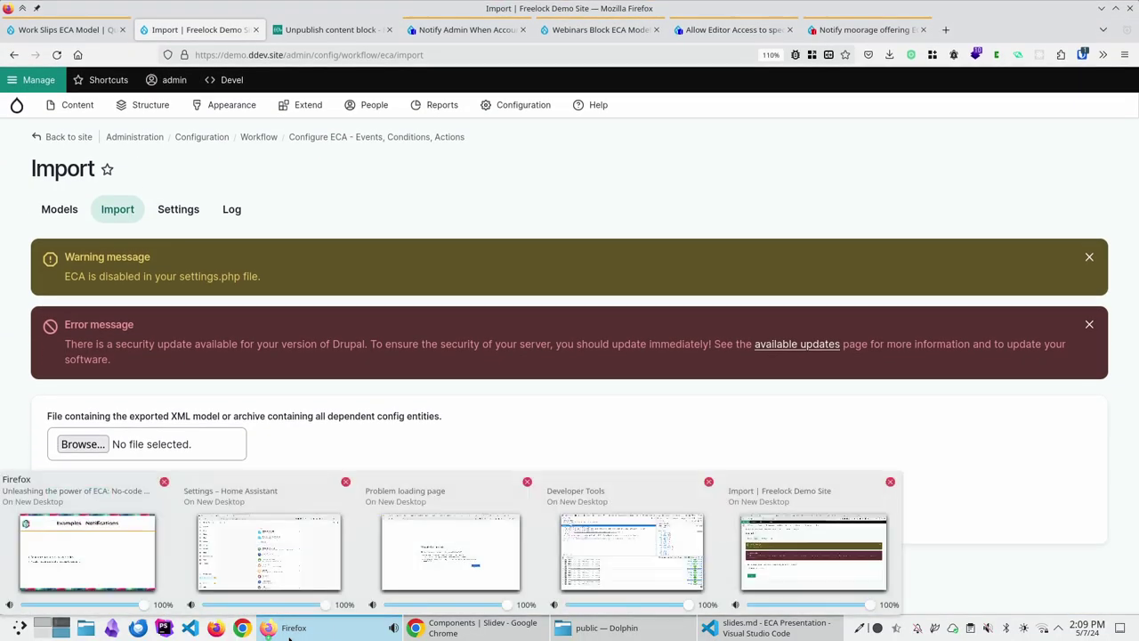
{"action": "key", "text": "ctrl+Tab"}
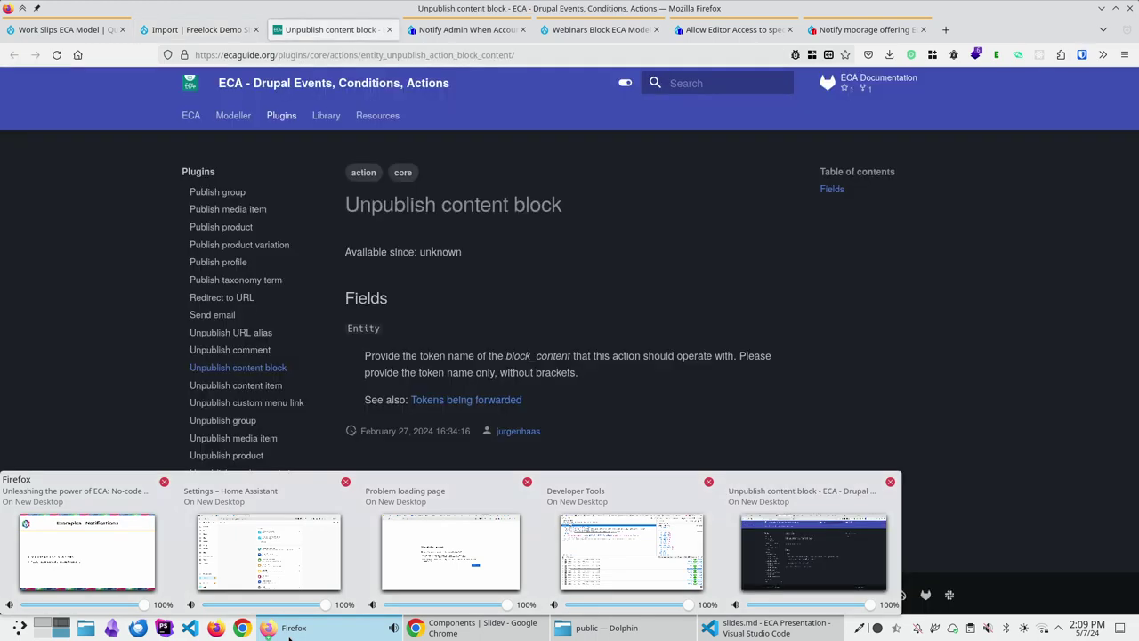
{"action": "key", "text": "ctrl+Tab"}
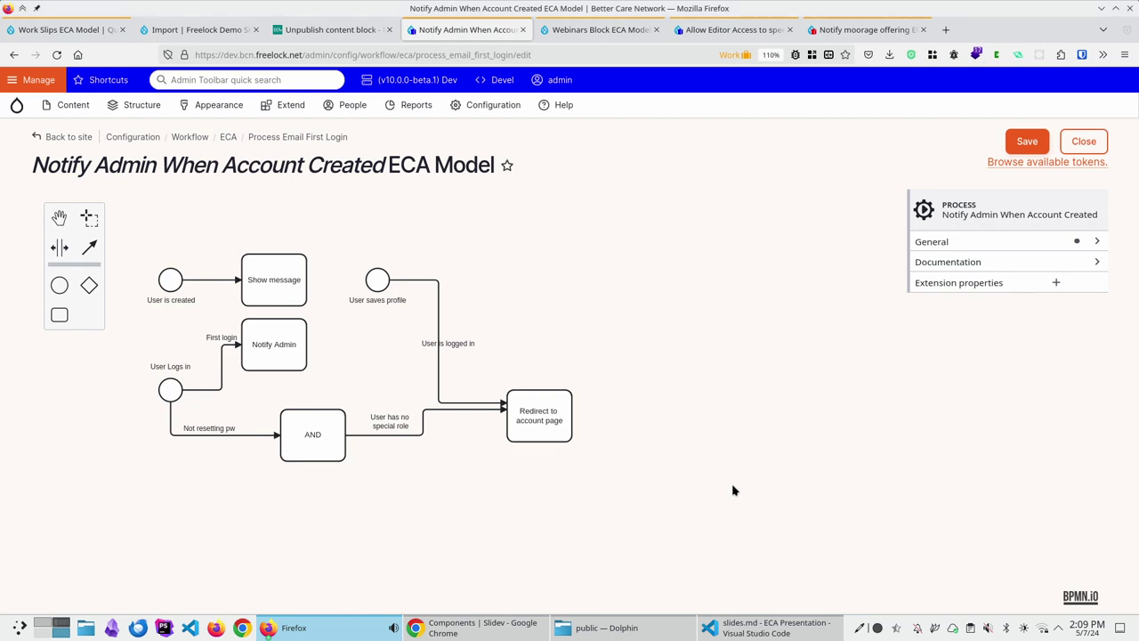
{"action": "key", "text": "alt+Tab"}
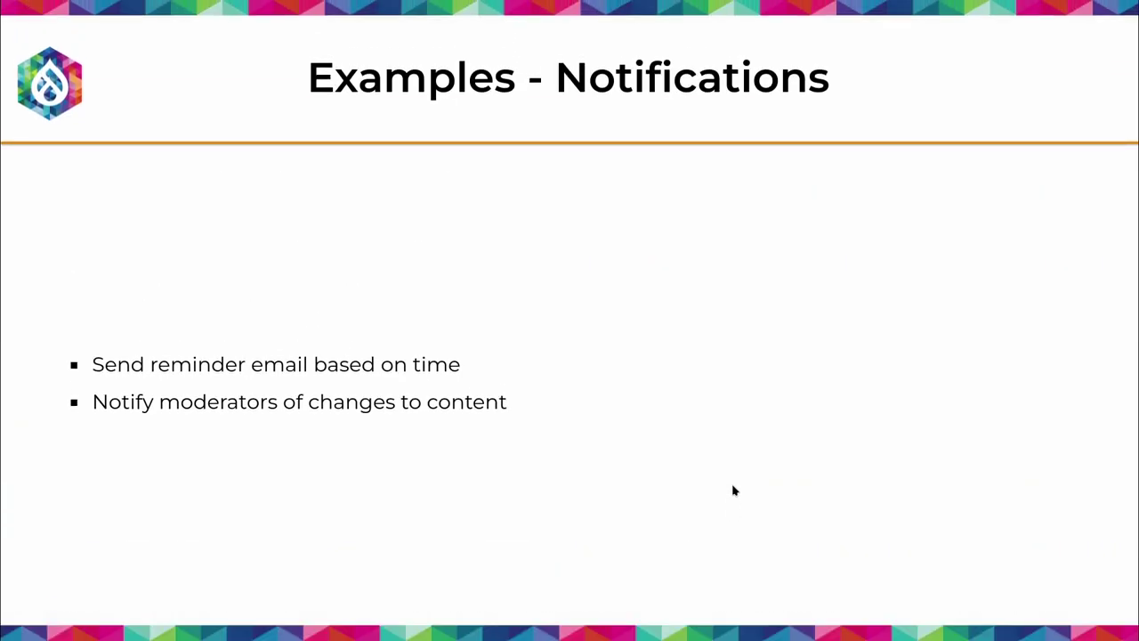